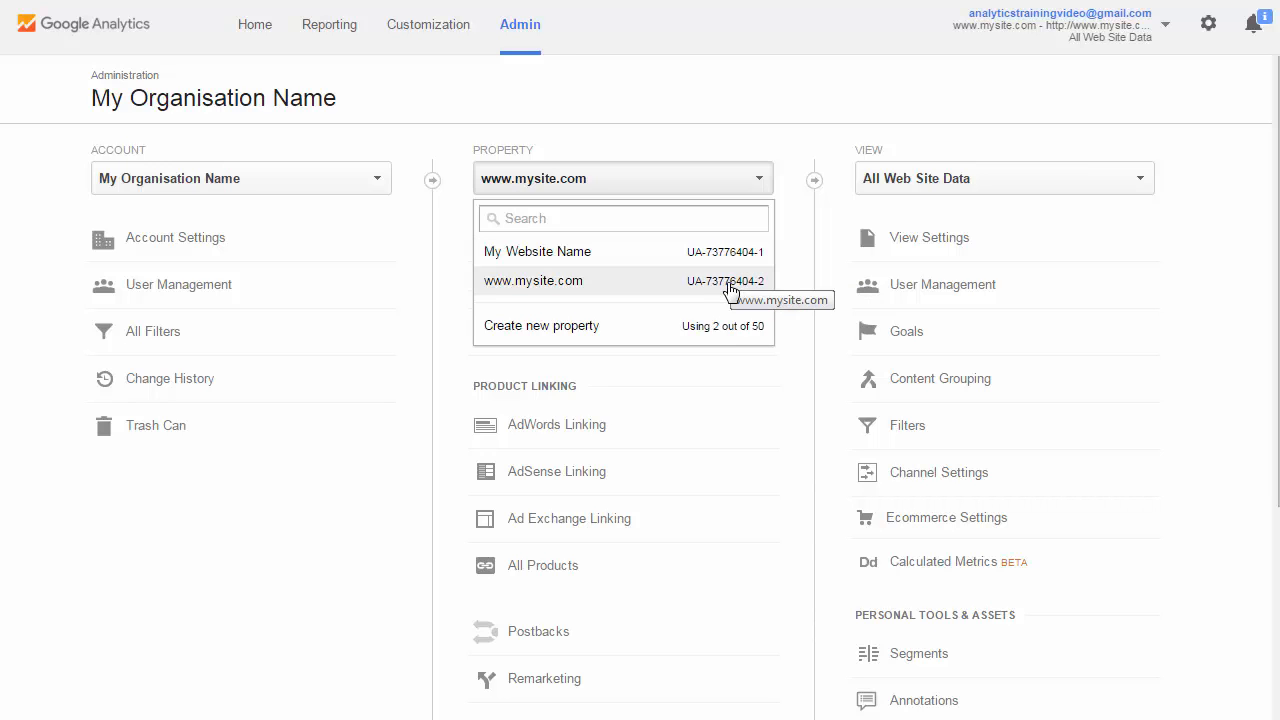
Rename the My Website Name property as "No longer used" in its property settings
{"action": "left_click", "coordinate": [731, 290]}
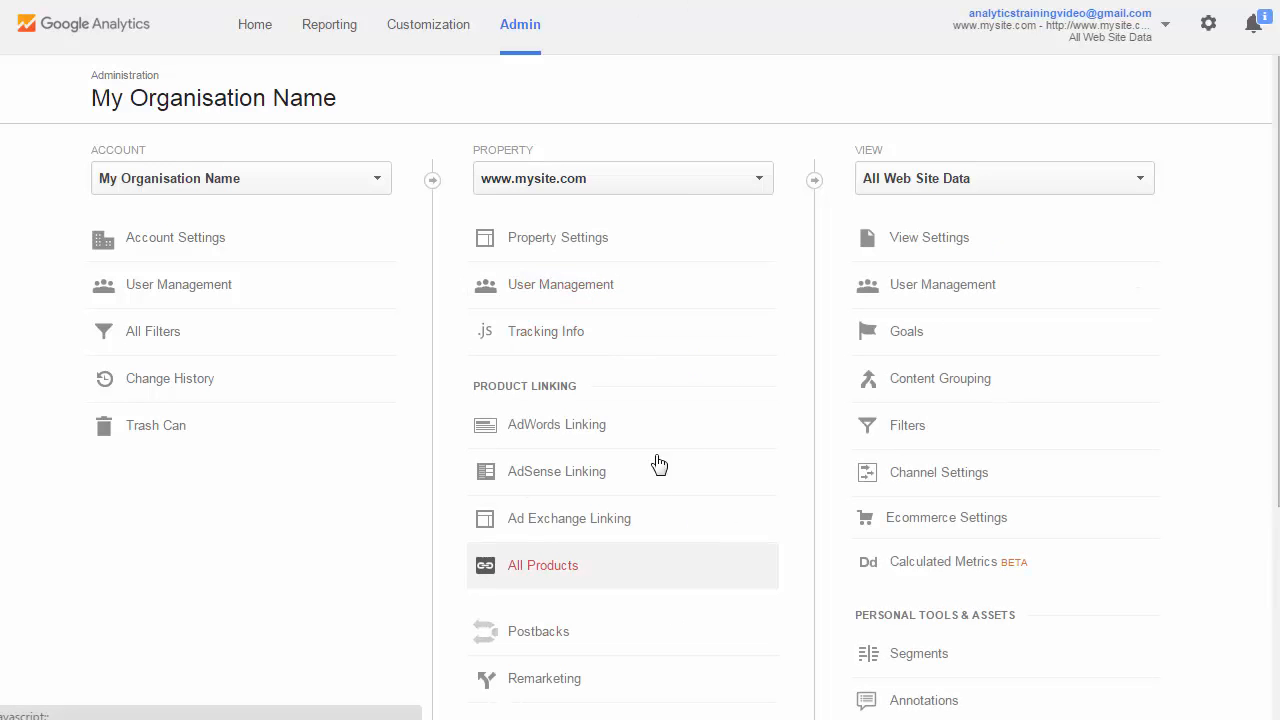
{"action": "left_click", "coordinate": [706, 182]}
{"action": "left_click", "coordinate": [689, 262]}
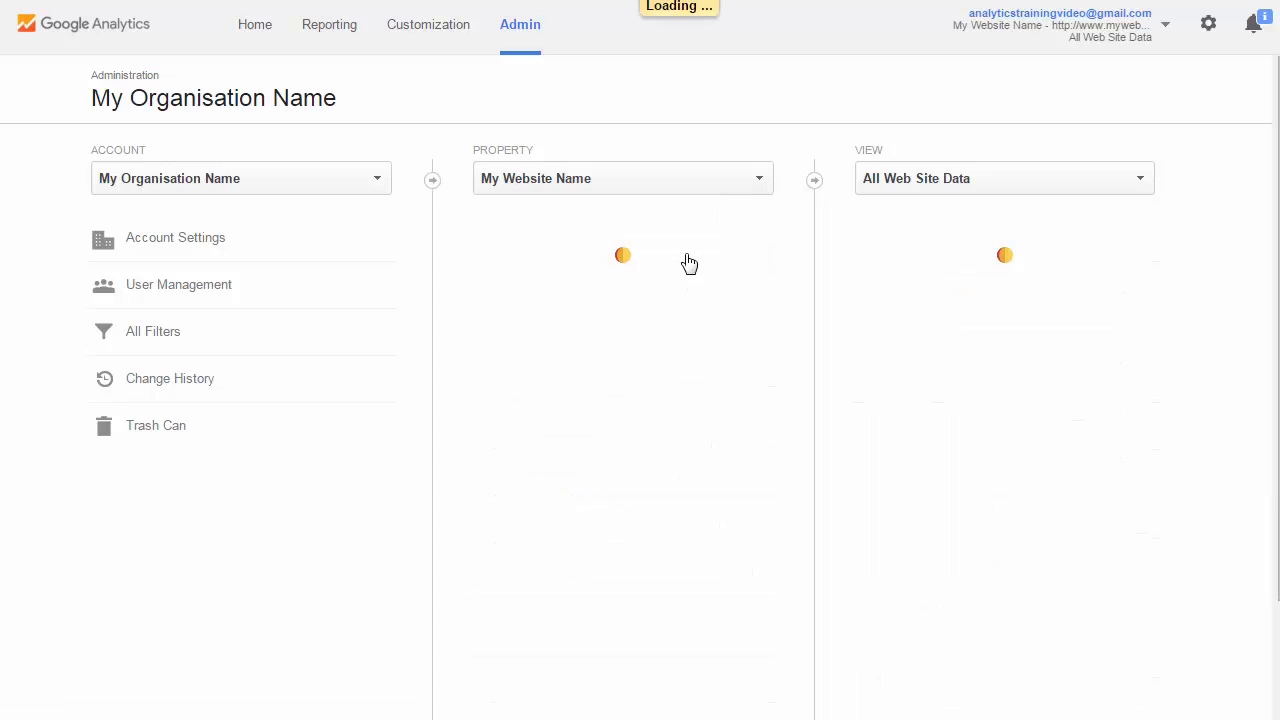
{"action": "left_click", "coordinate": [603, 247]}
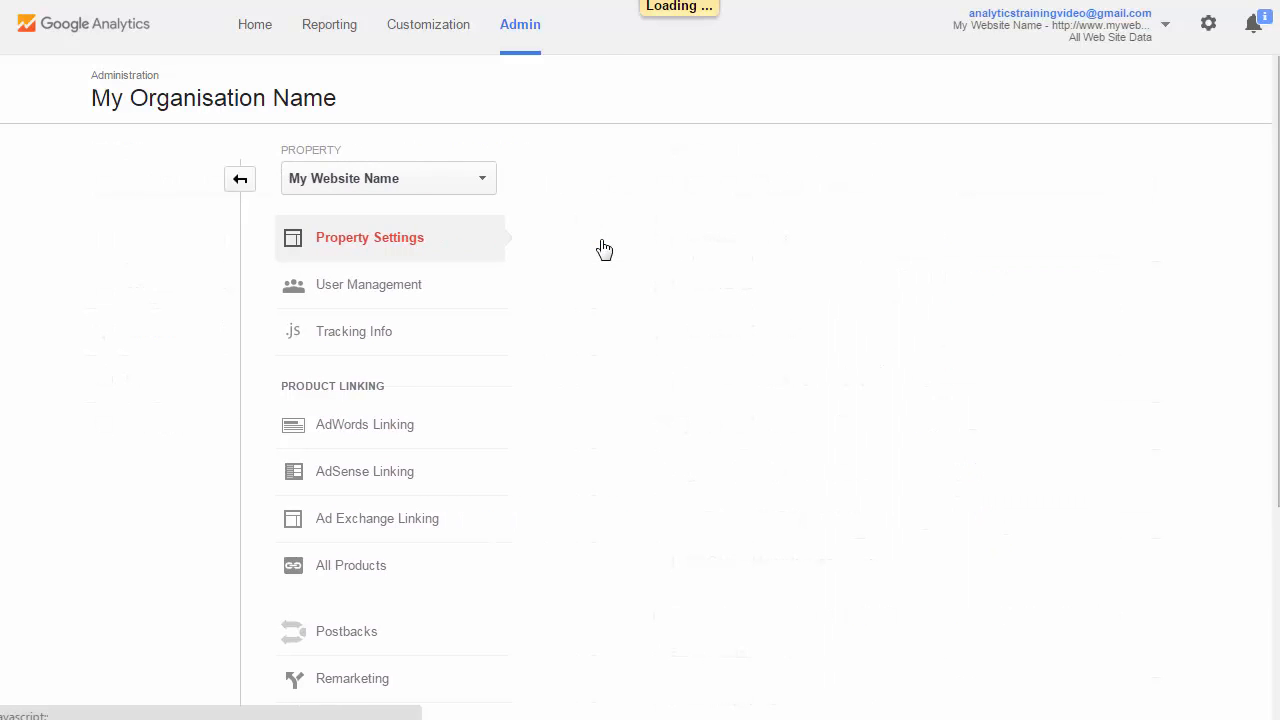
{"action": "left_click", "coordinate": [490, 316]}
{"action": "key", "text": "ctrl+a"}
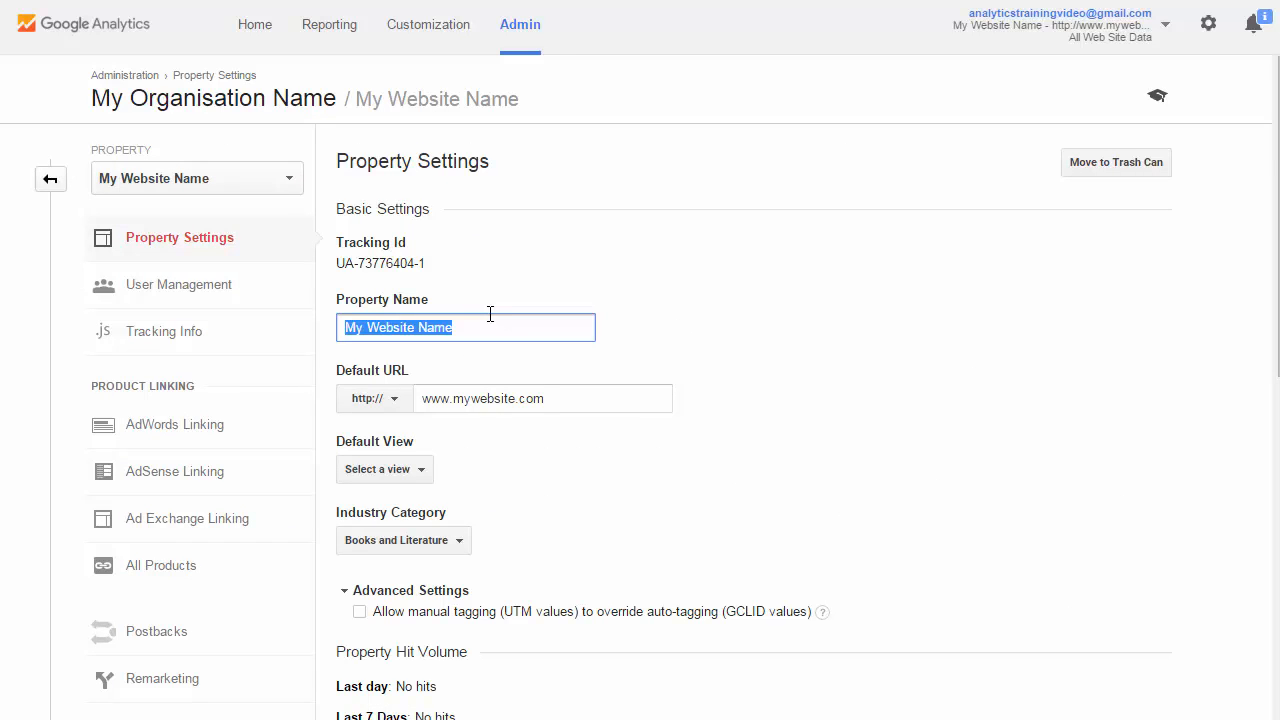
{"action": "type", "text": "No longer "}
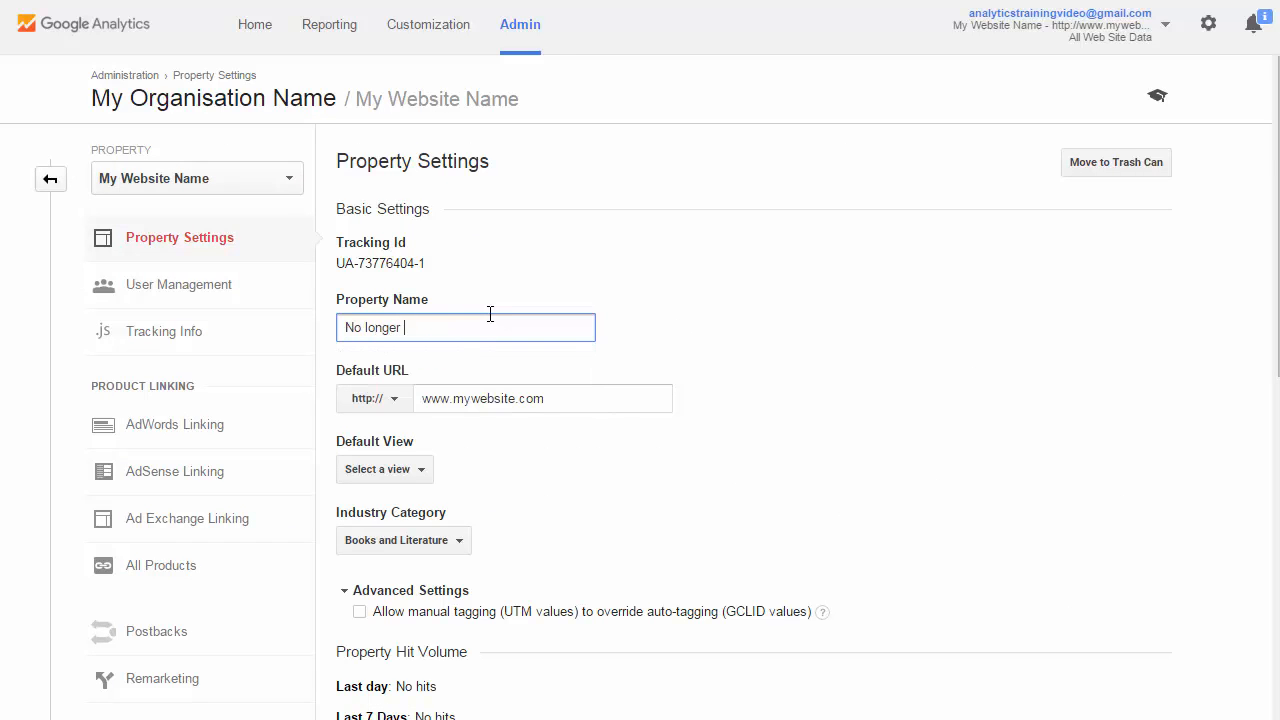
{"action": "type", "text": "used"}
Set the property's default view to Unfiltered View and save the property settings
{"action": "scroll", "coordinate": [663, 386], "scroll_direction": "down", "scroll_amount": 1}
{"action": "left_click", "coordinate": [388, 369]}
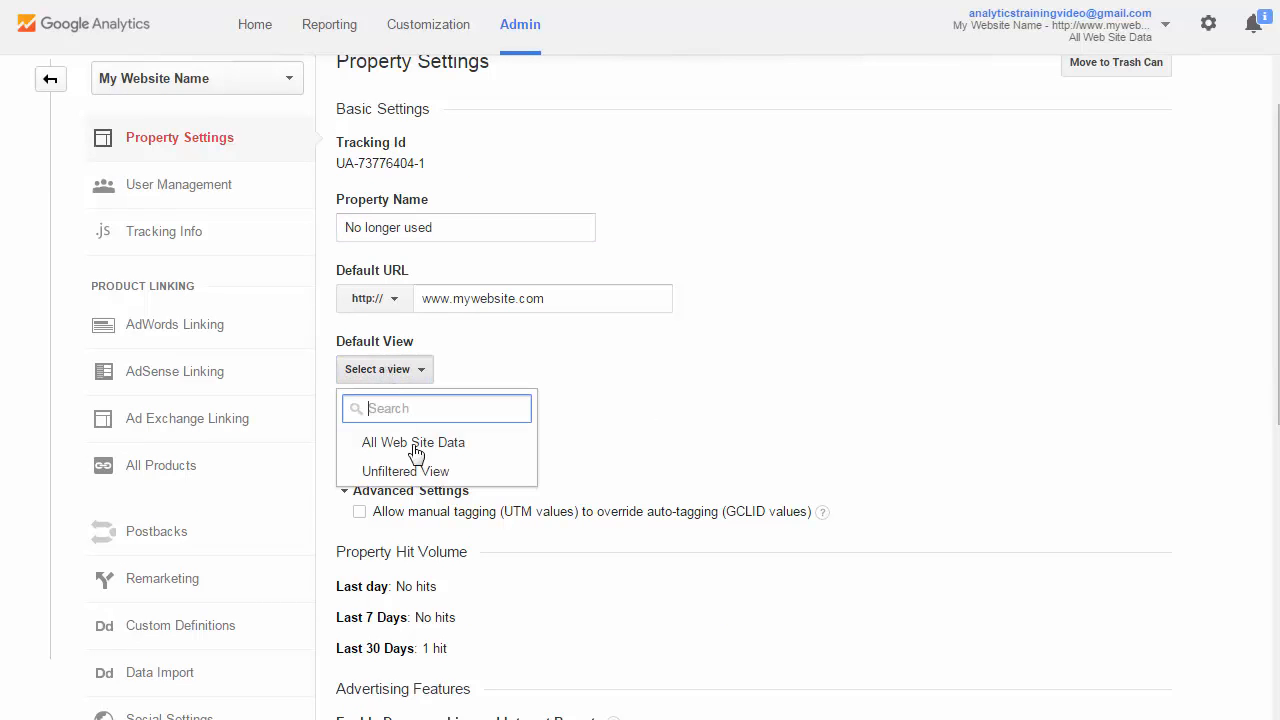
{"action": "left_click", "coordinate": [420, 472]}
{"action": "scroll", "coordinate": [569, 543], "scroll_direction": "down", "scroll_amount": 7}
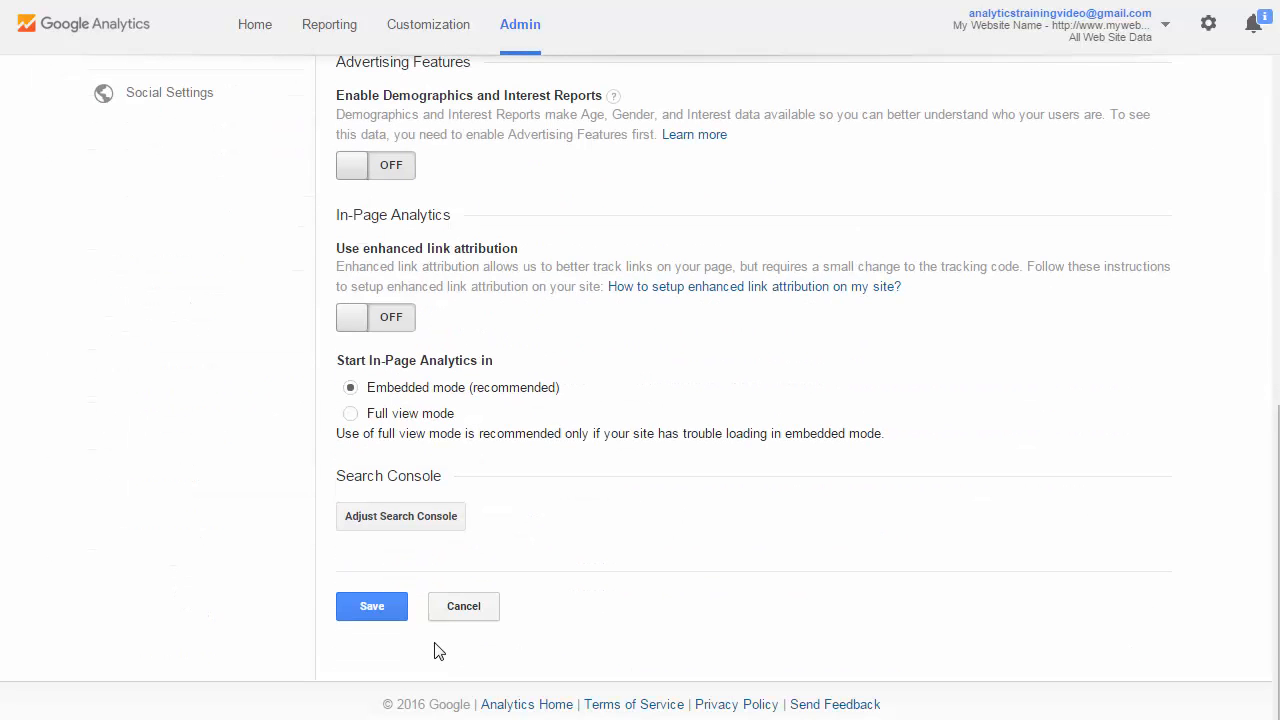
{"action": "left_click", "coordinate": [375, 612]}
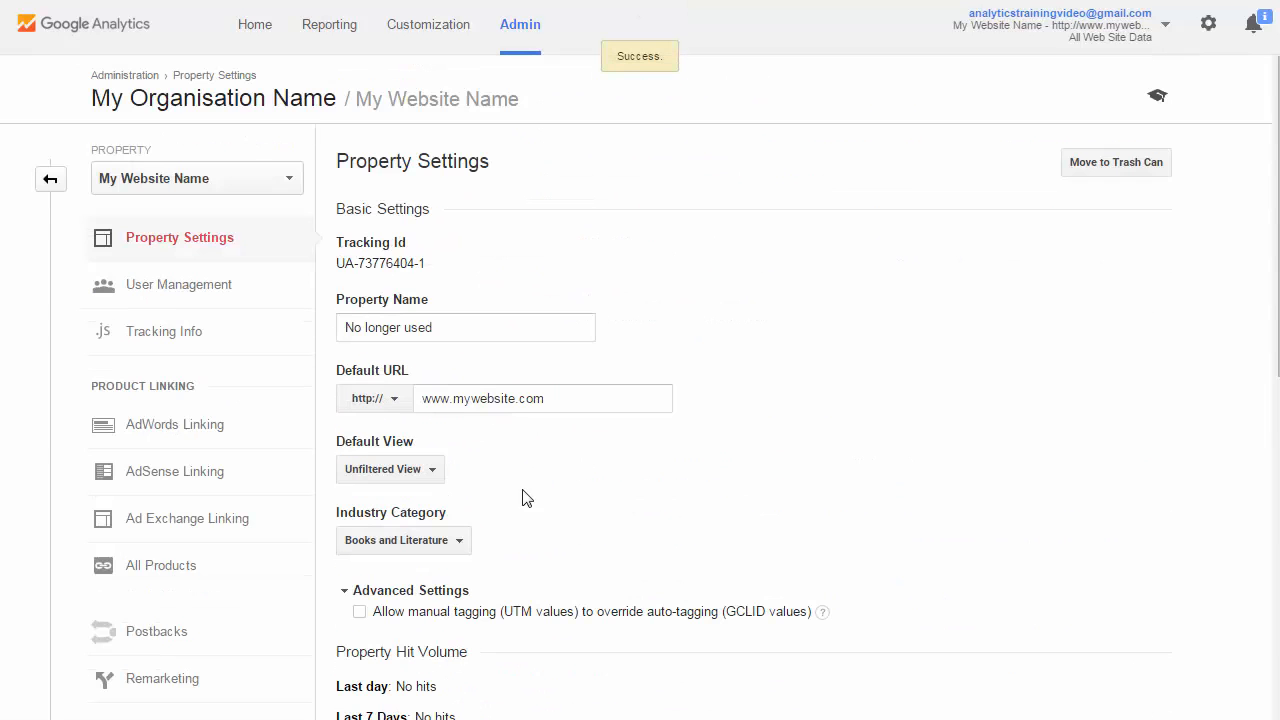
{"action": "left_click", "coordinate": [55, 179]}
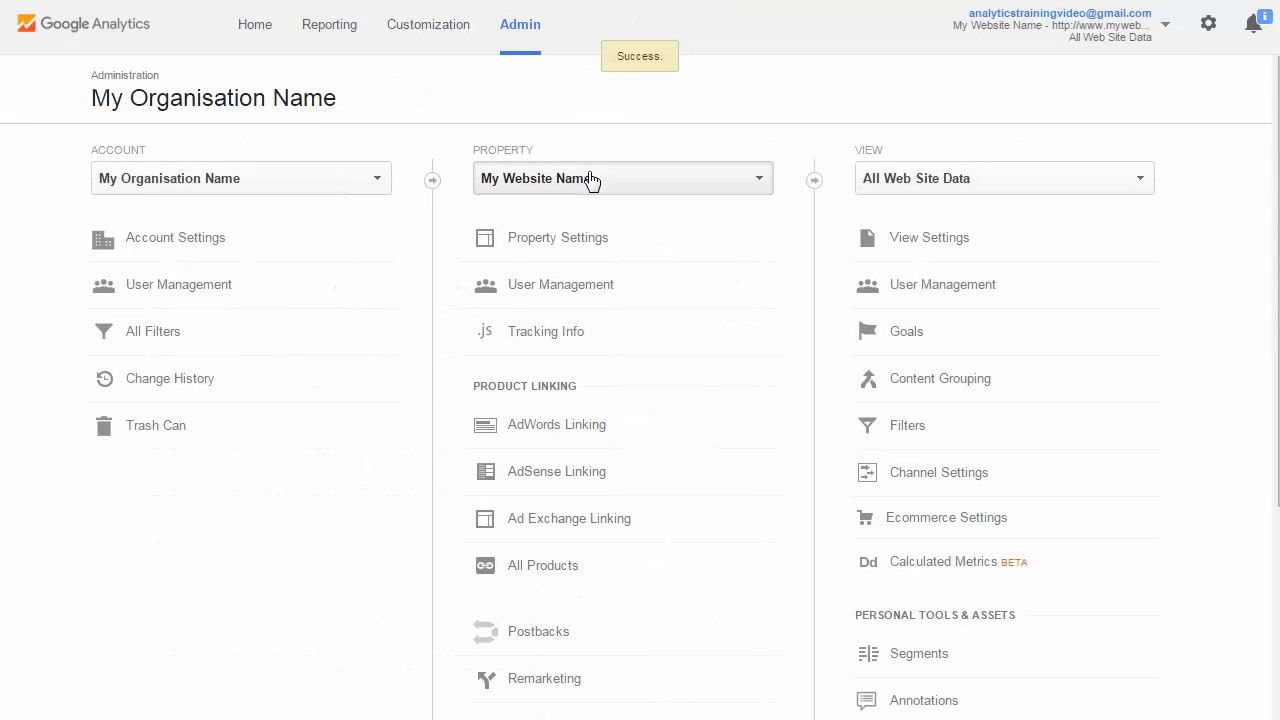
{"action": "left_click", "coordinate": [589, 180]}
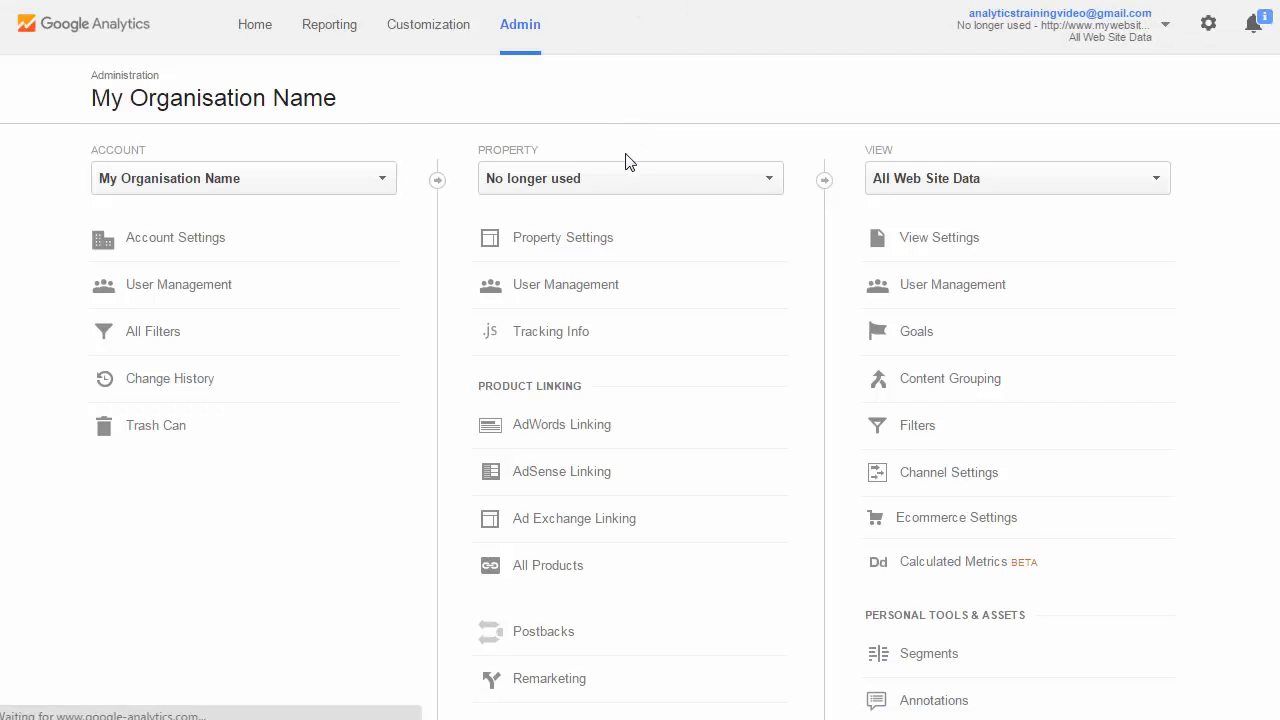
{"action": "left_click", "coordinate": [617, 187]}
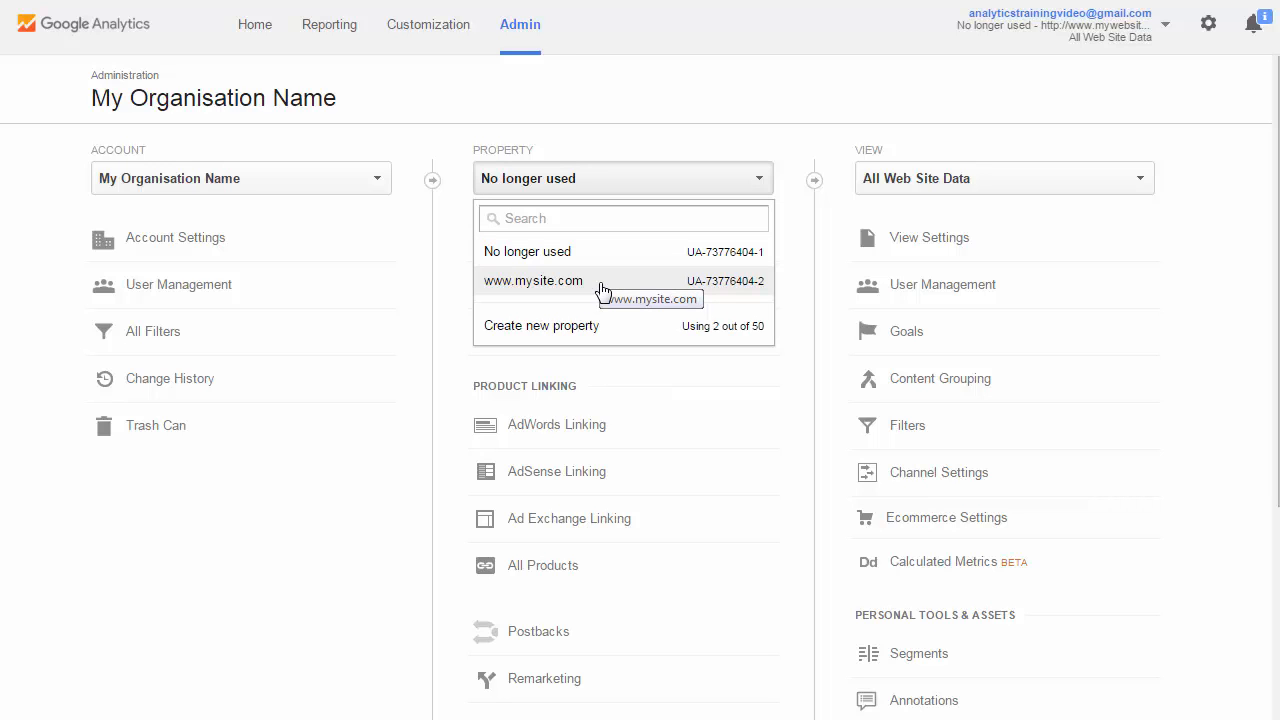
{"action": "left_click", "coordinate": [740, 290]}
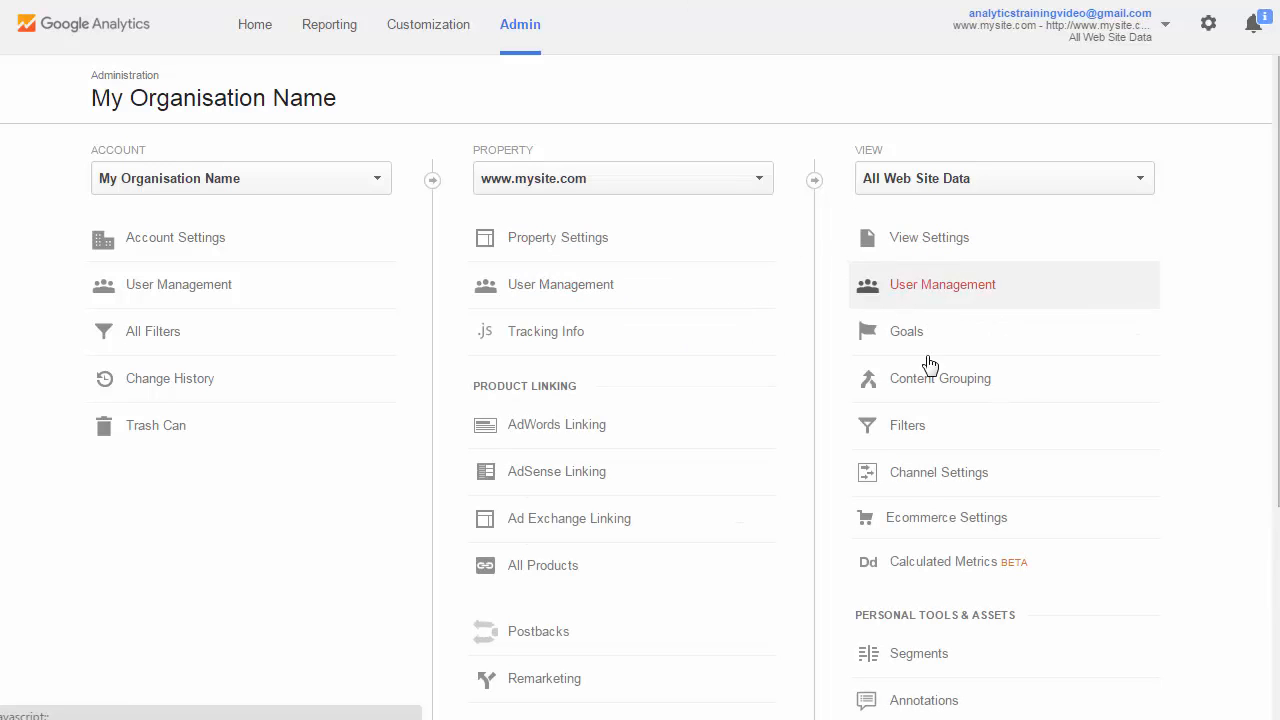
{"action": "left_click", "coordinate": [907, 426]}
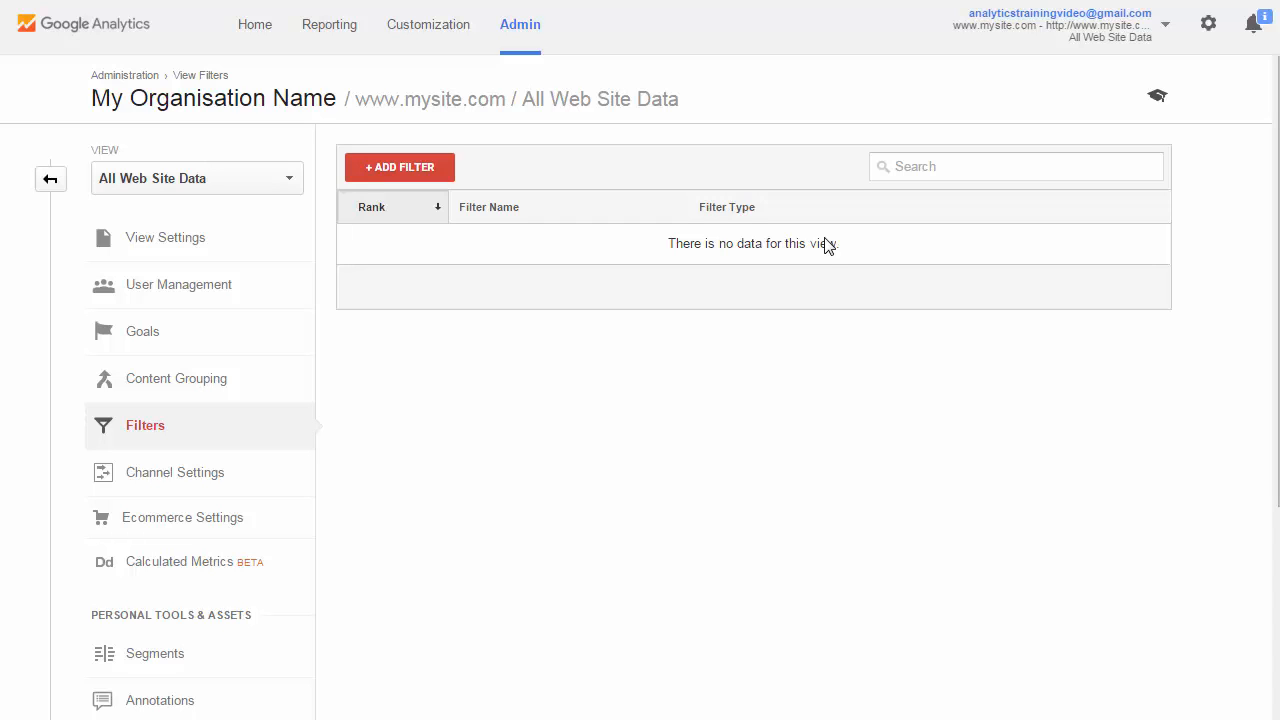
{"action": "left_click", "coordinate": [405, 175]}
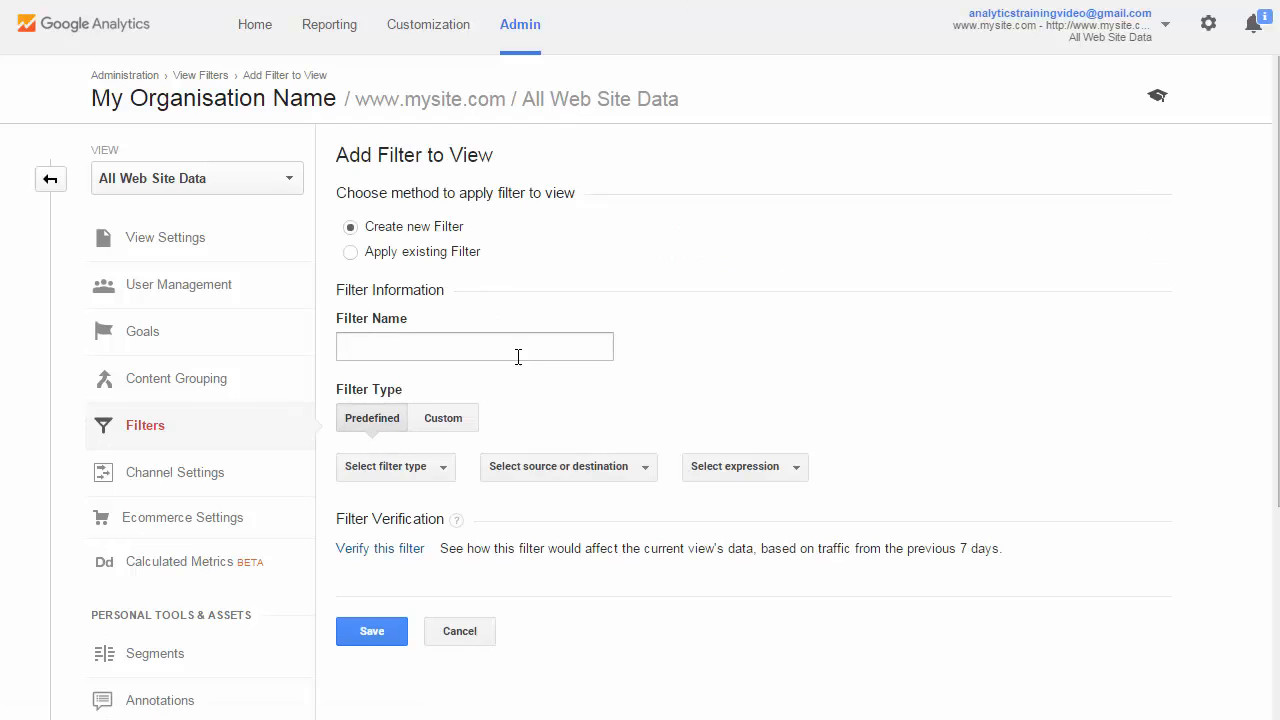
{"action": "left_click", "coordinate": [478, 348]}
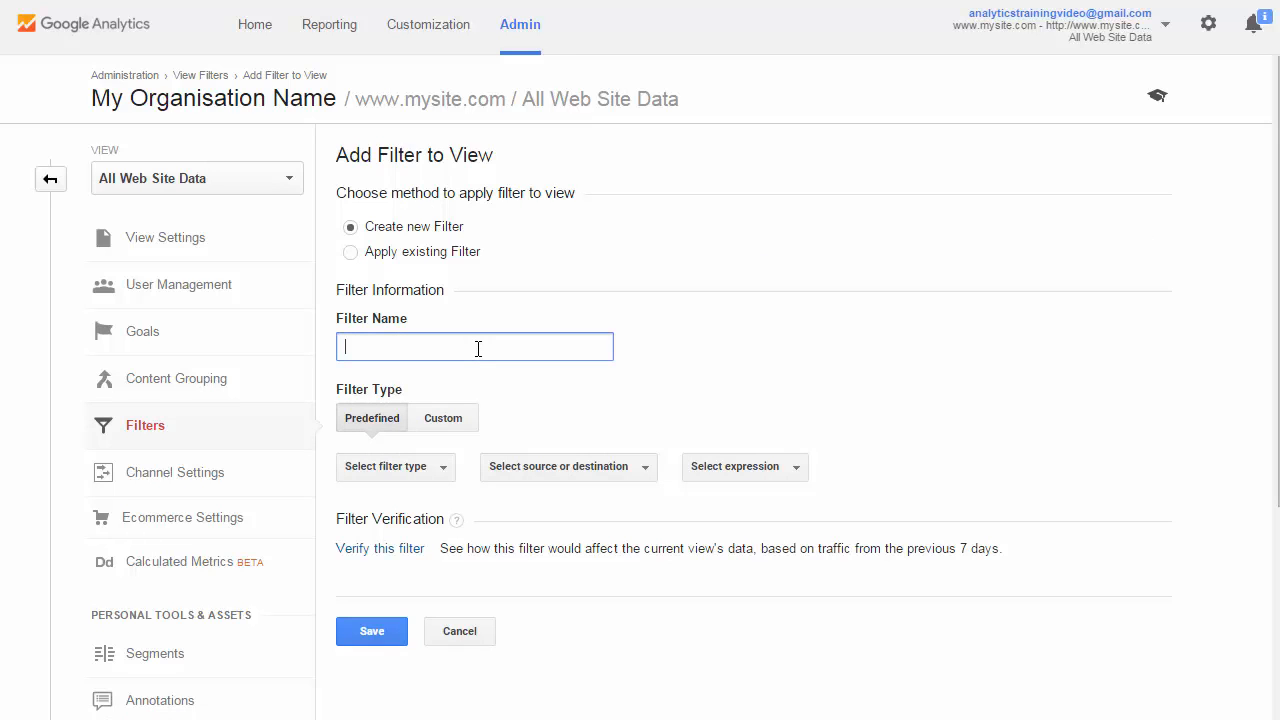
{"action": "type", "text": "Hostname: www.mysite.com"}
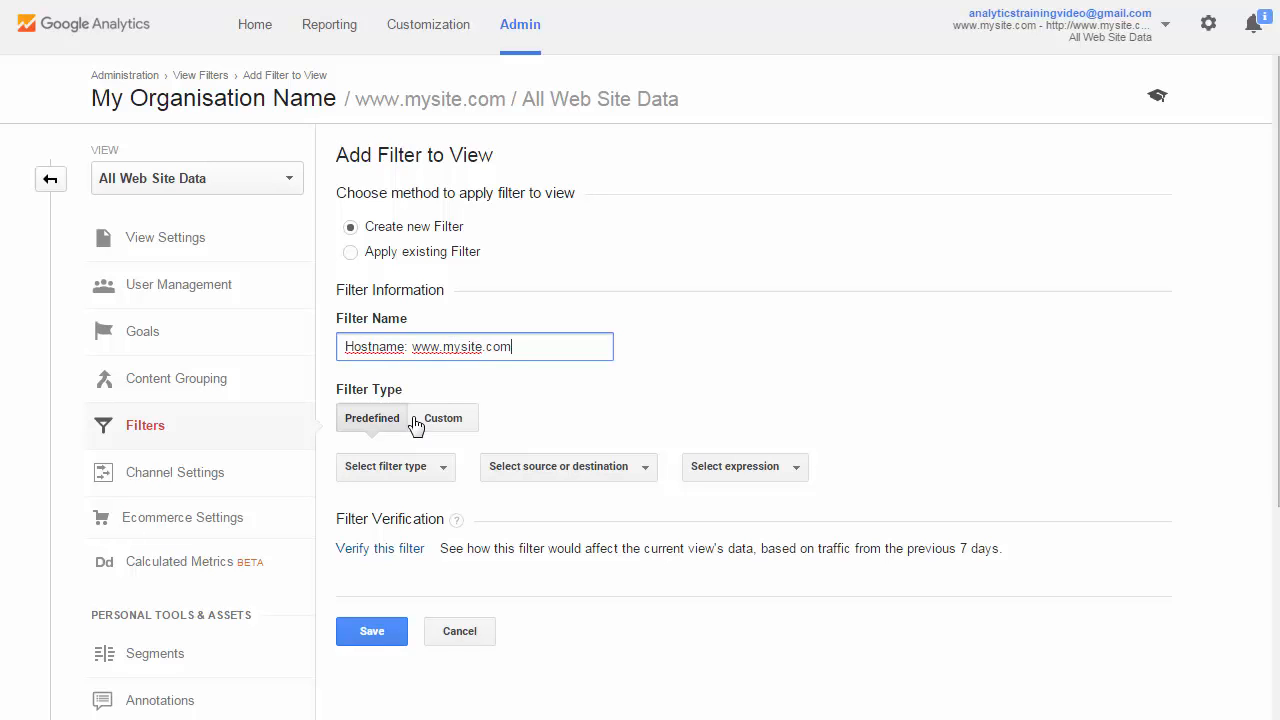
{"action": "left_click", "coordinate": [396, 468]}
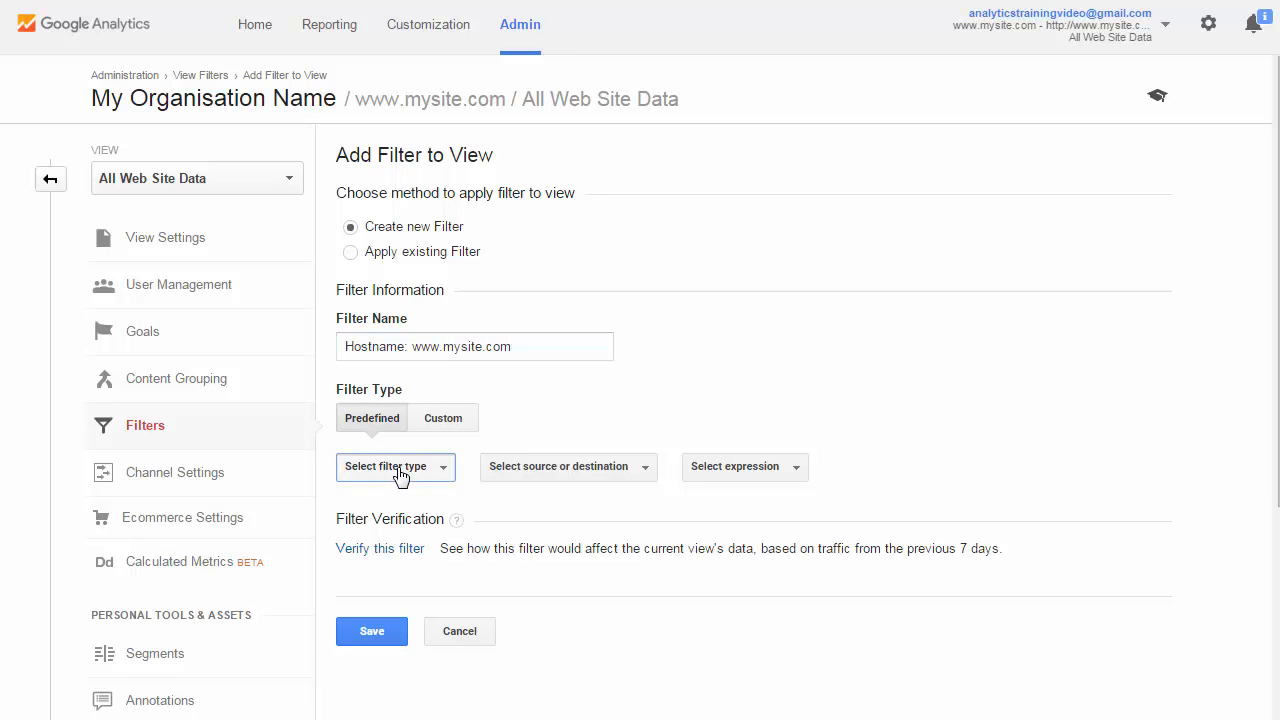
{"action": "left_click", "coordinate": [423, 530]}
{"action": "left_click", "coordinate": [583, 468]}
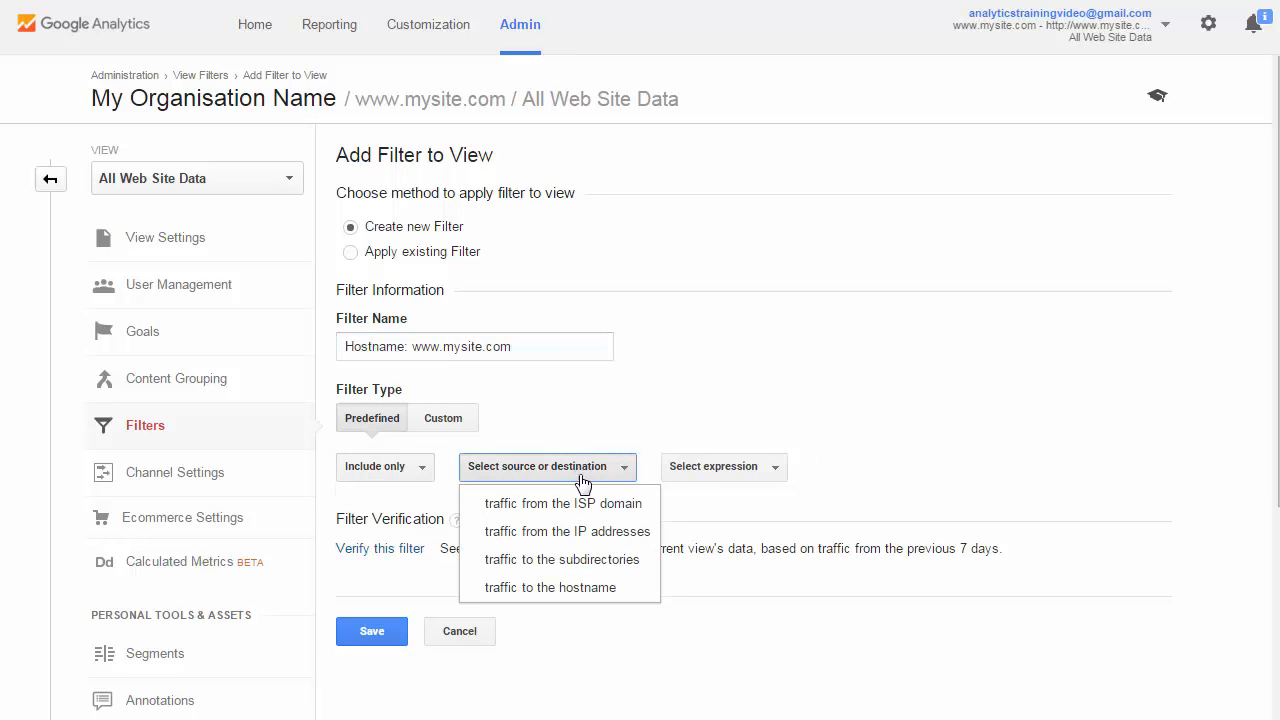
{"action": "left_click", "coordinate": [581, 592]}
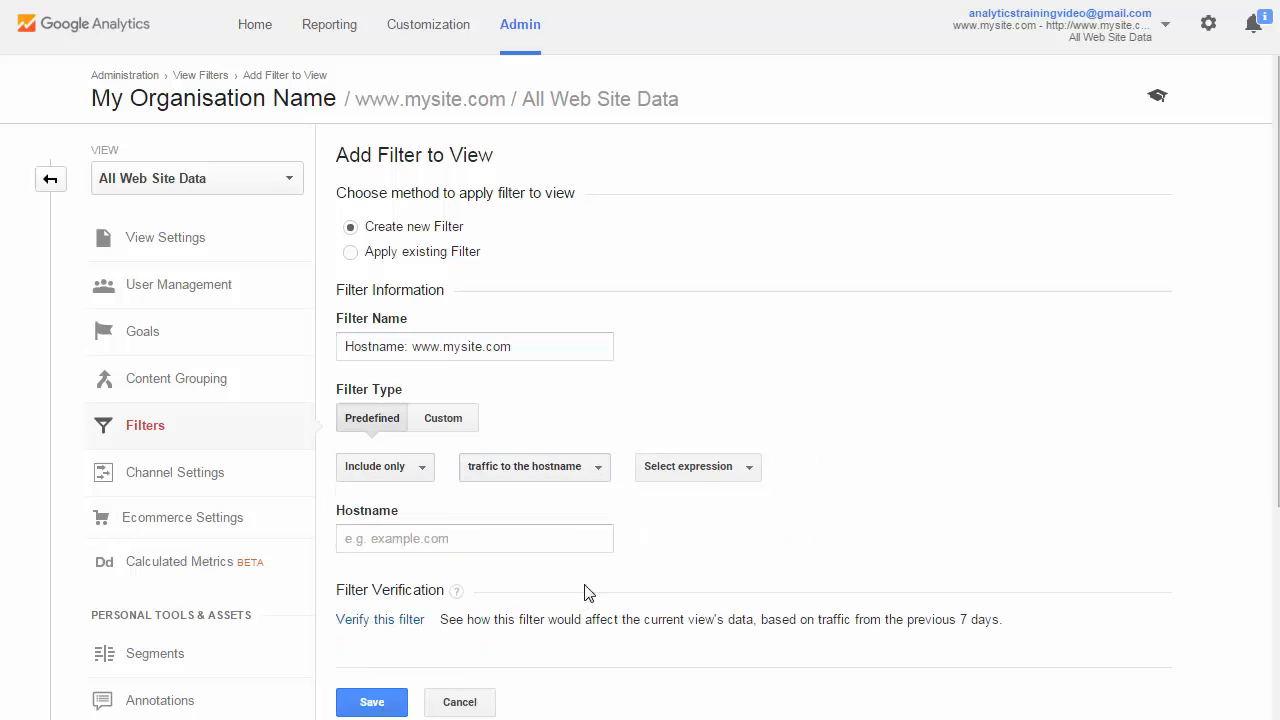
{"action": "left_click", "coordinate": [700, 470]}
{"action": "left_click", "coordinate": [717, 505]}
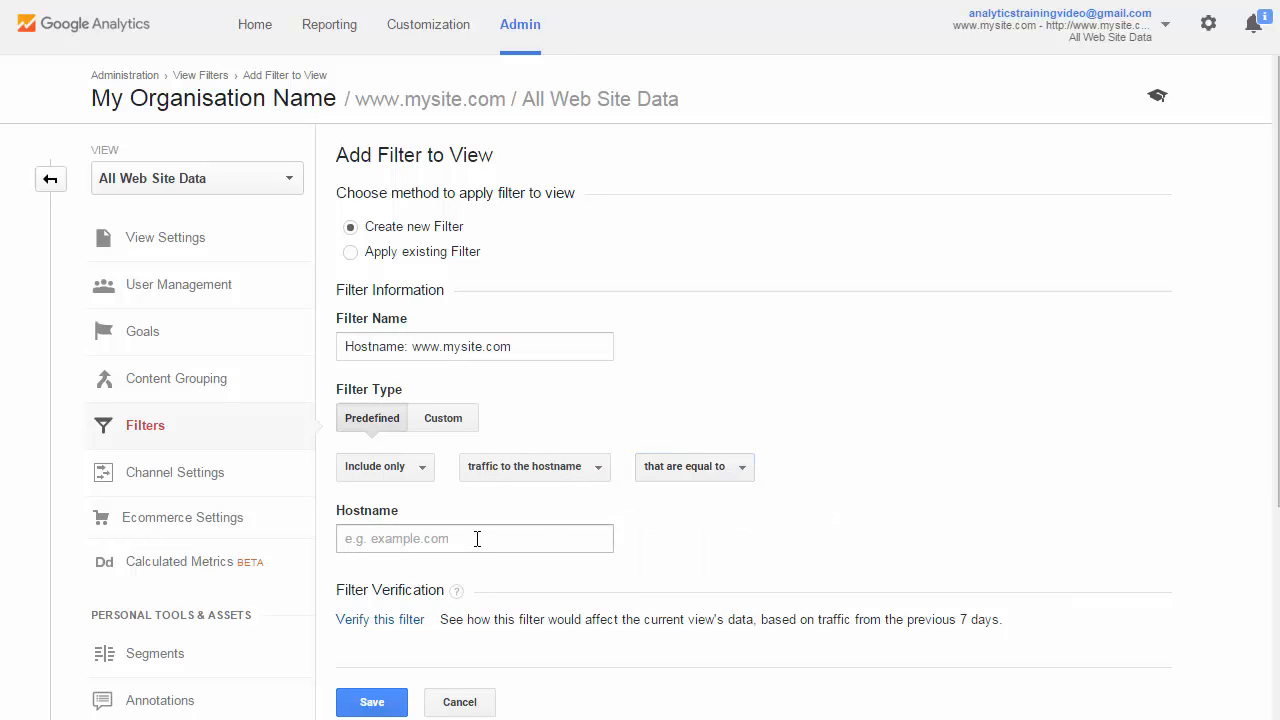
{"action": "left_click", "coordinate": [475, 538]}
{"action": "type", "text": "www."}
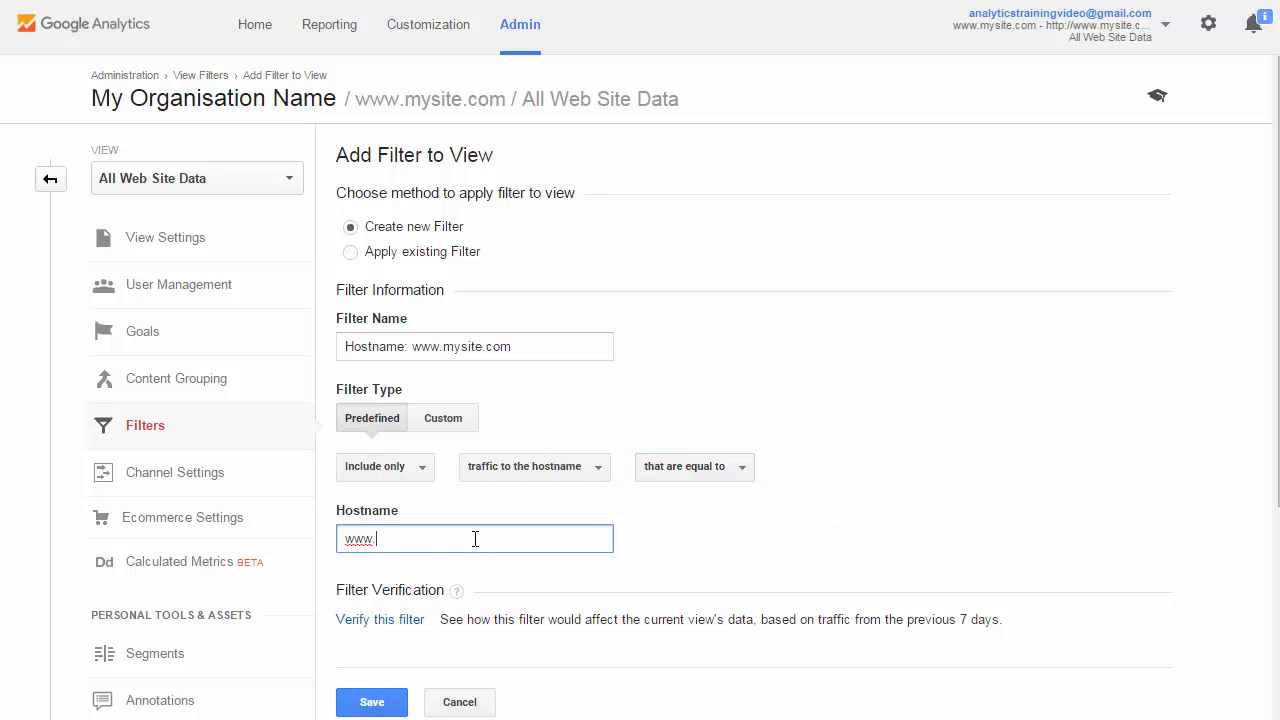
{"action": "type", "text": "mysite.com"}
{"action": "left_click", "coordinate": [816, 545]}
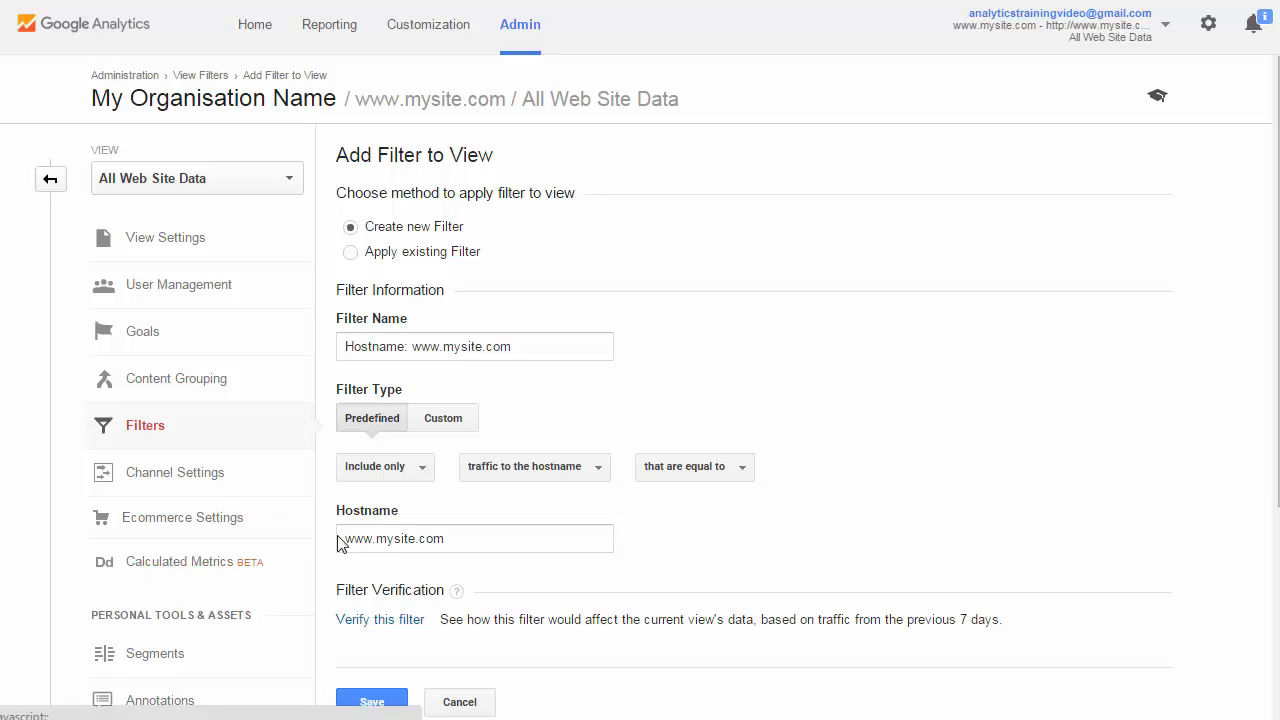
Shorten the filter's hostname to mysite.com and set its expression to "that end with"
{"action": "left_click_drag", "start_coordinate": [376, 538], "coordinate": [297, 547]}
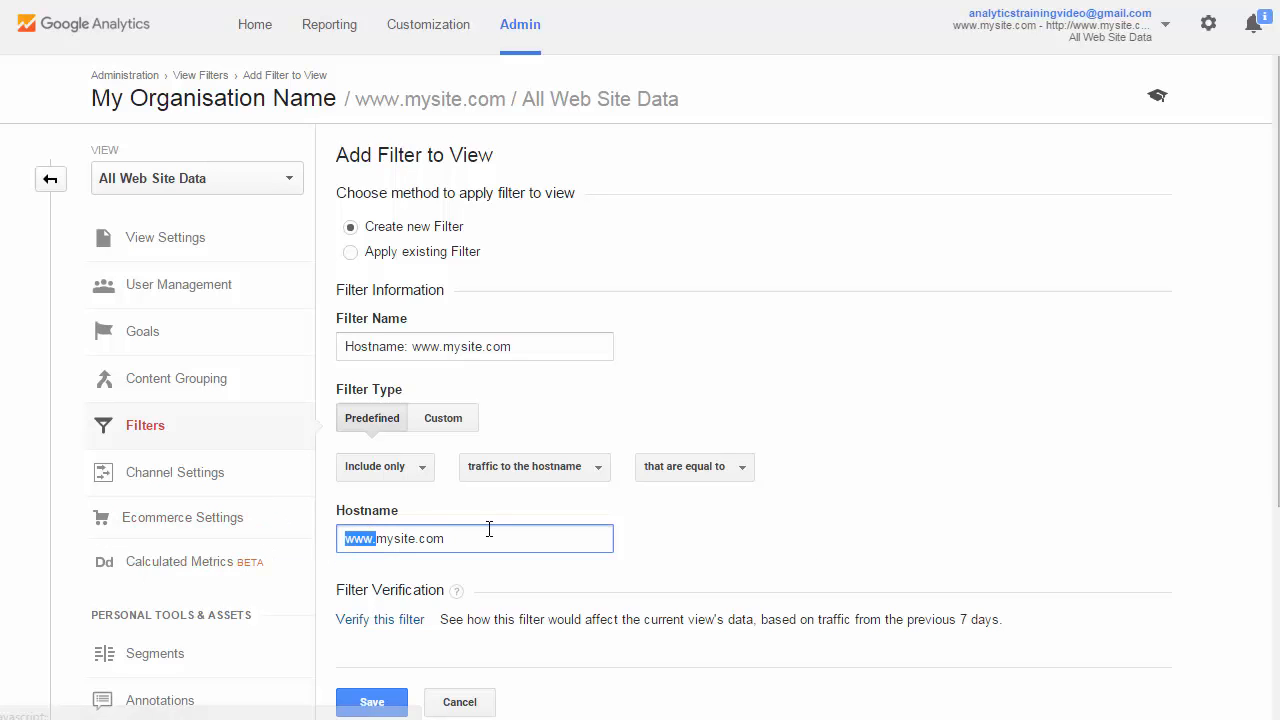
{"action": "key", "text": "BackSpace"}
{"action": "left_click", "coordinate": [688, 470]}
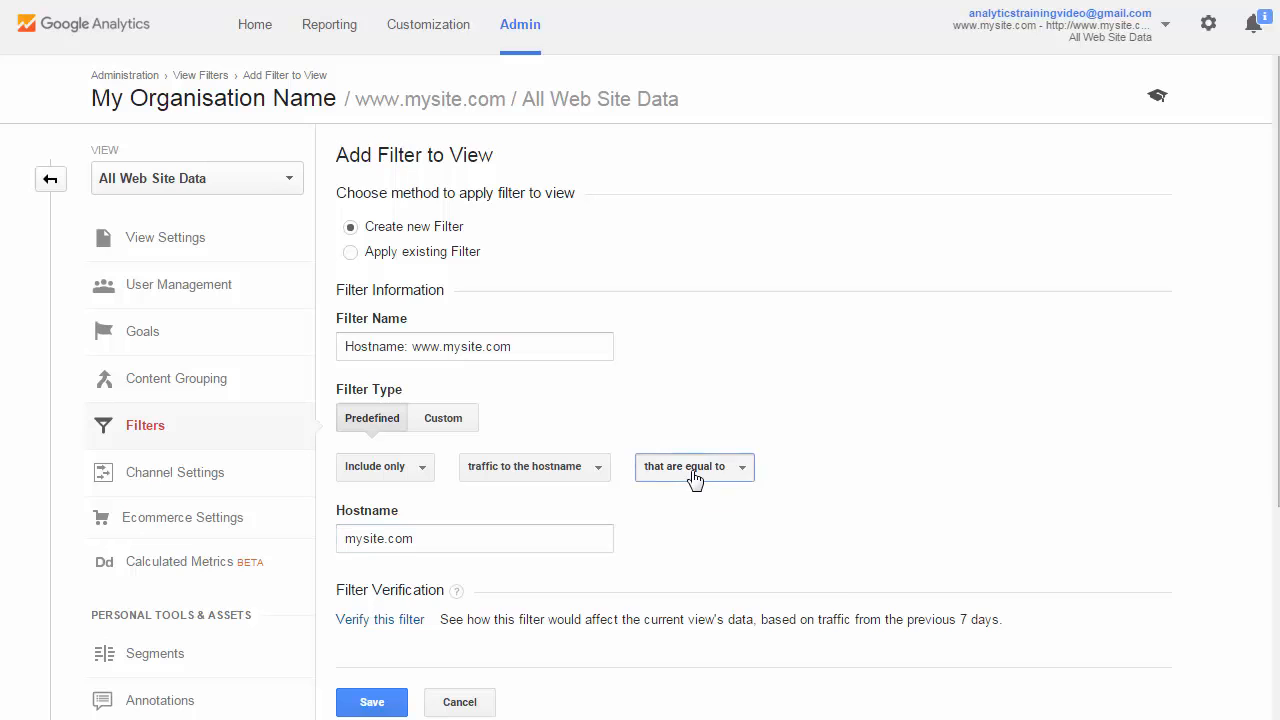
{"action": "left_click", "coordinate": [733, 563]}
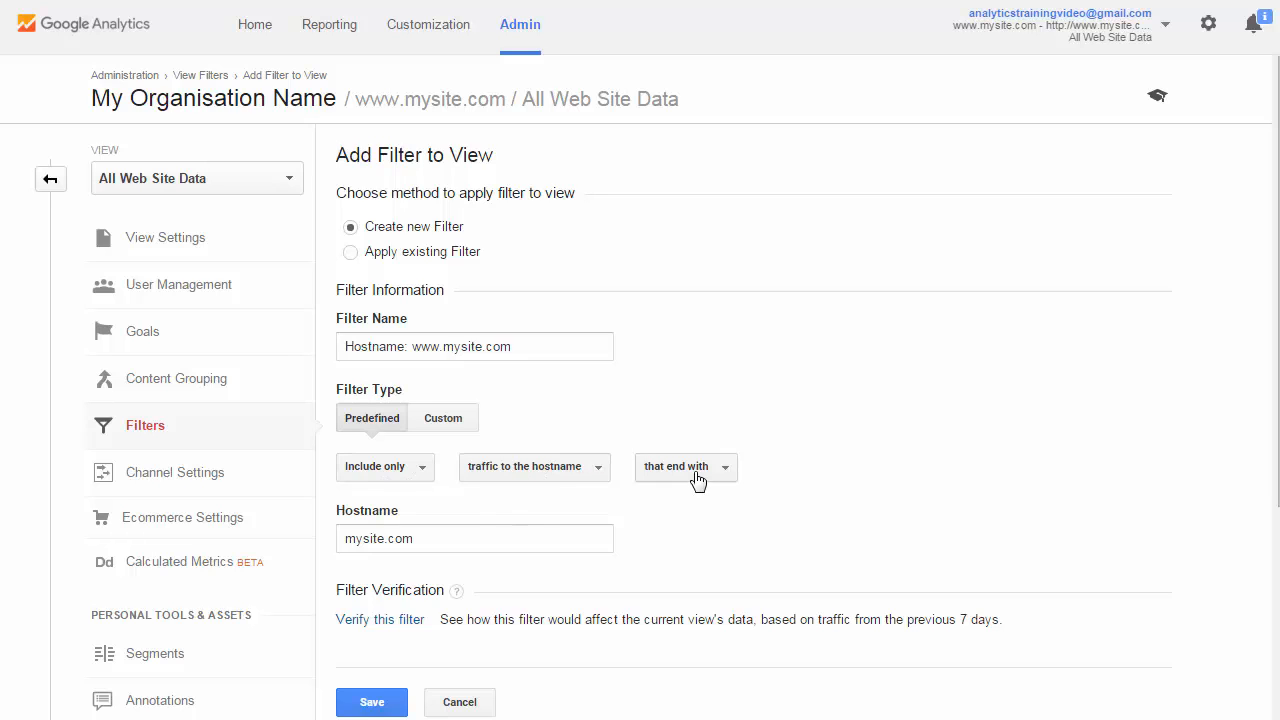
{"action": "left_click", "coordinate": [357, 536]}
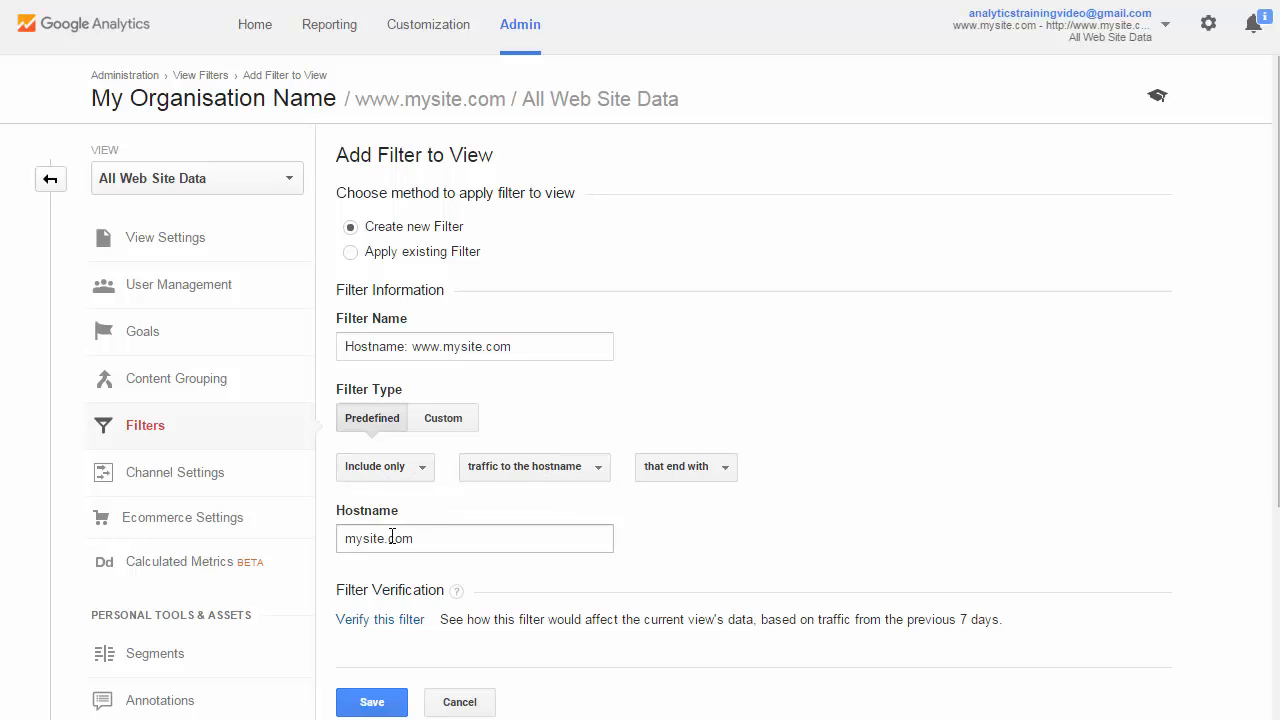
Change the filter name to "Hostname: *.mysite.com" and save the filter
{"action": "left_click", "coordinate": [464, 346]}
{"action": "double_click", "coordinate": [423, 346]}
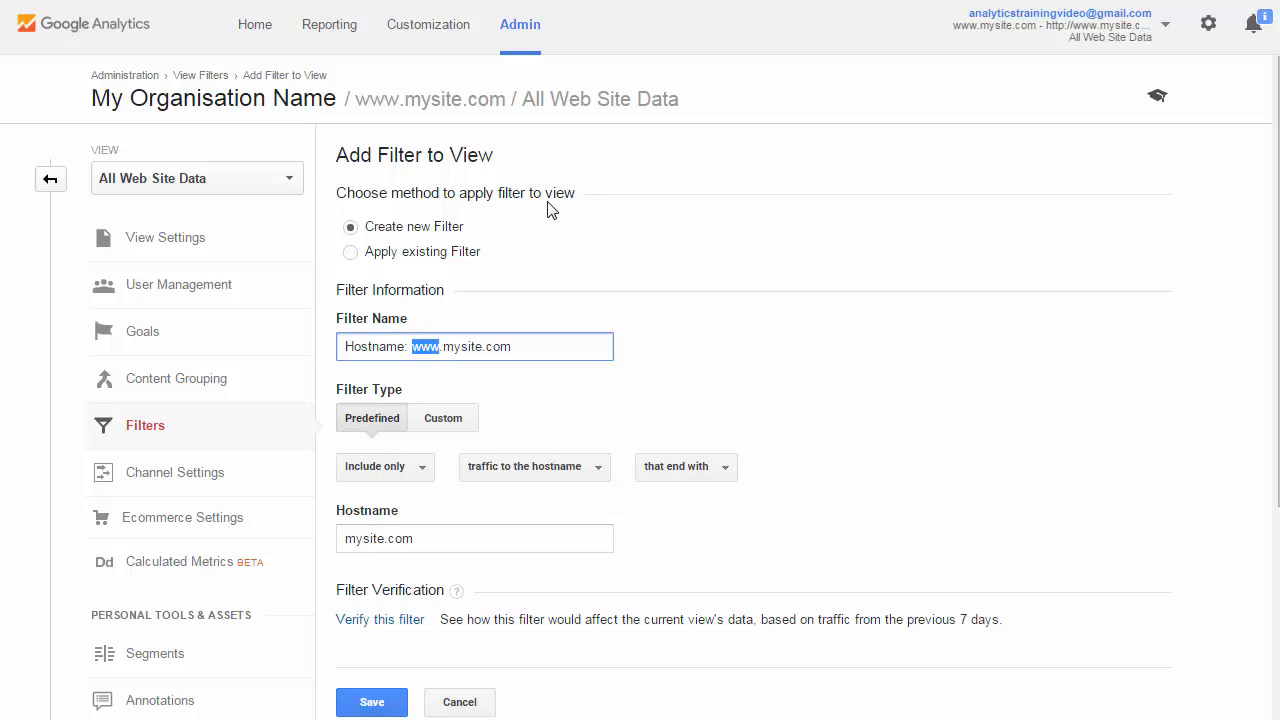
{"action": "type", "text": "*"}
{"action": "left_click", "coordinate": [694, 370]}
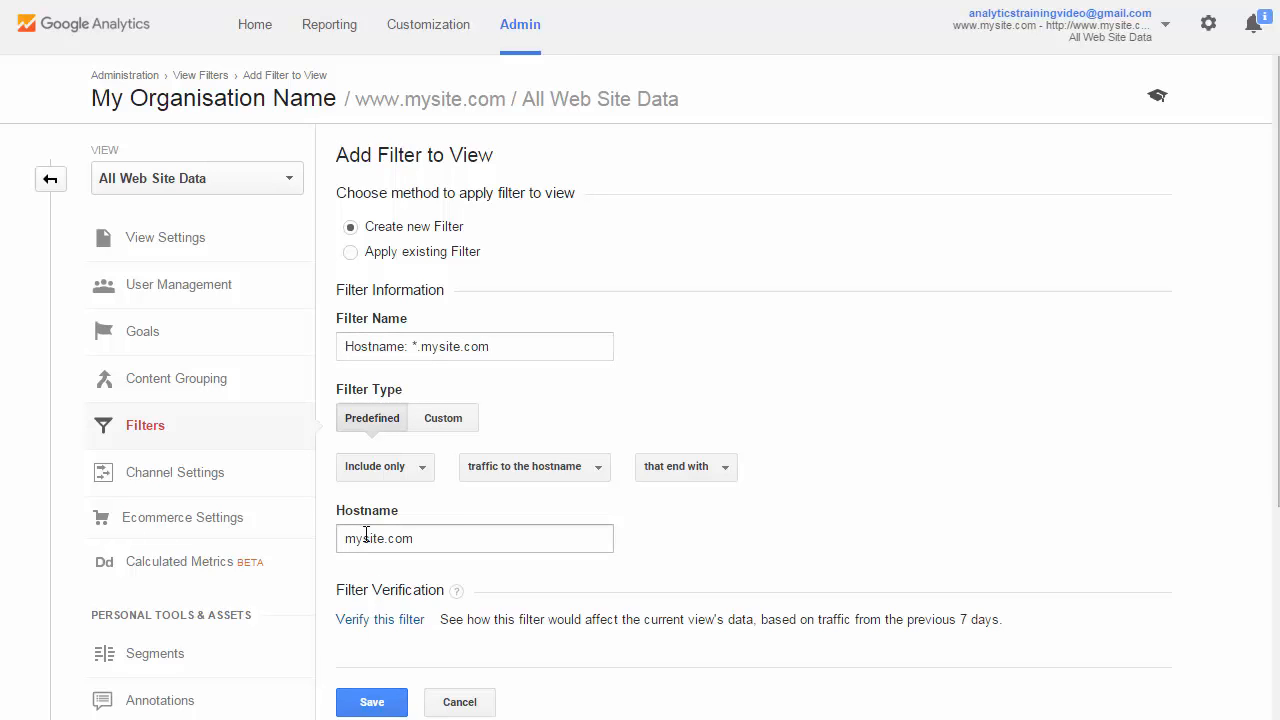
{"action": "left_click", "coordinate": [366, 707]}
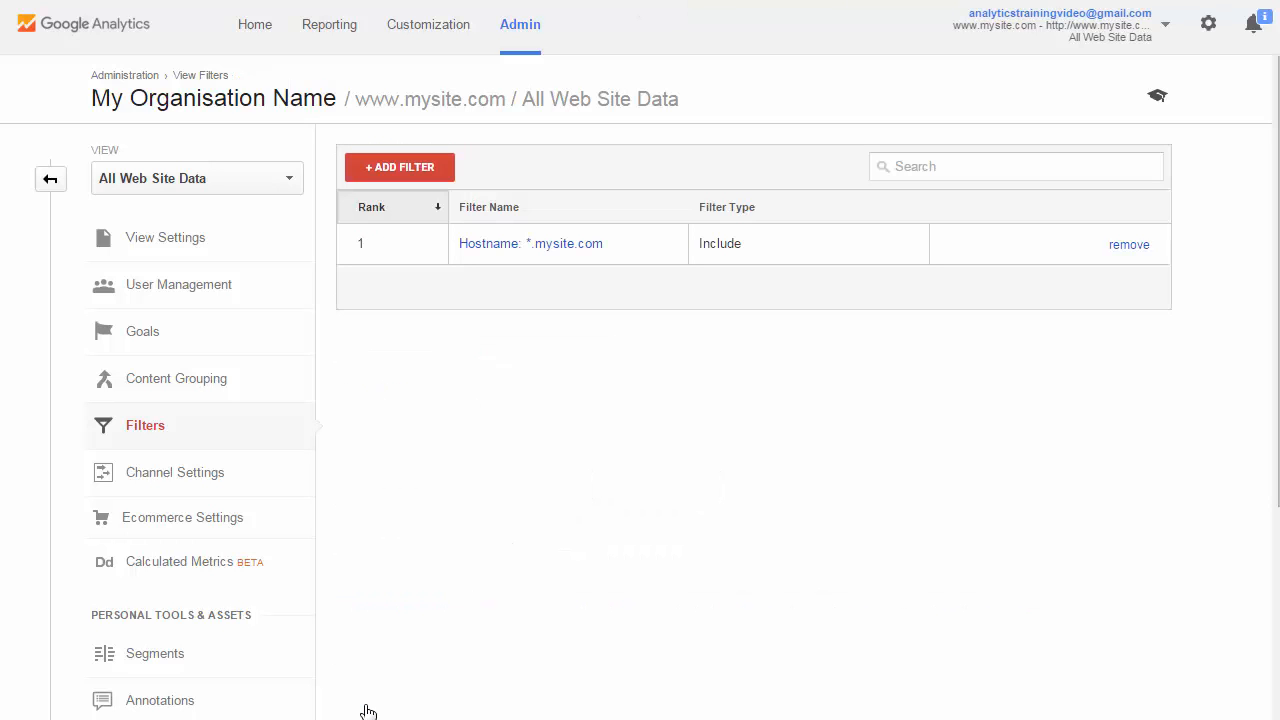
{"action": "left_click", "coordinate": [47, 185]}
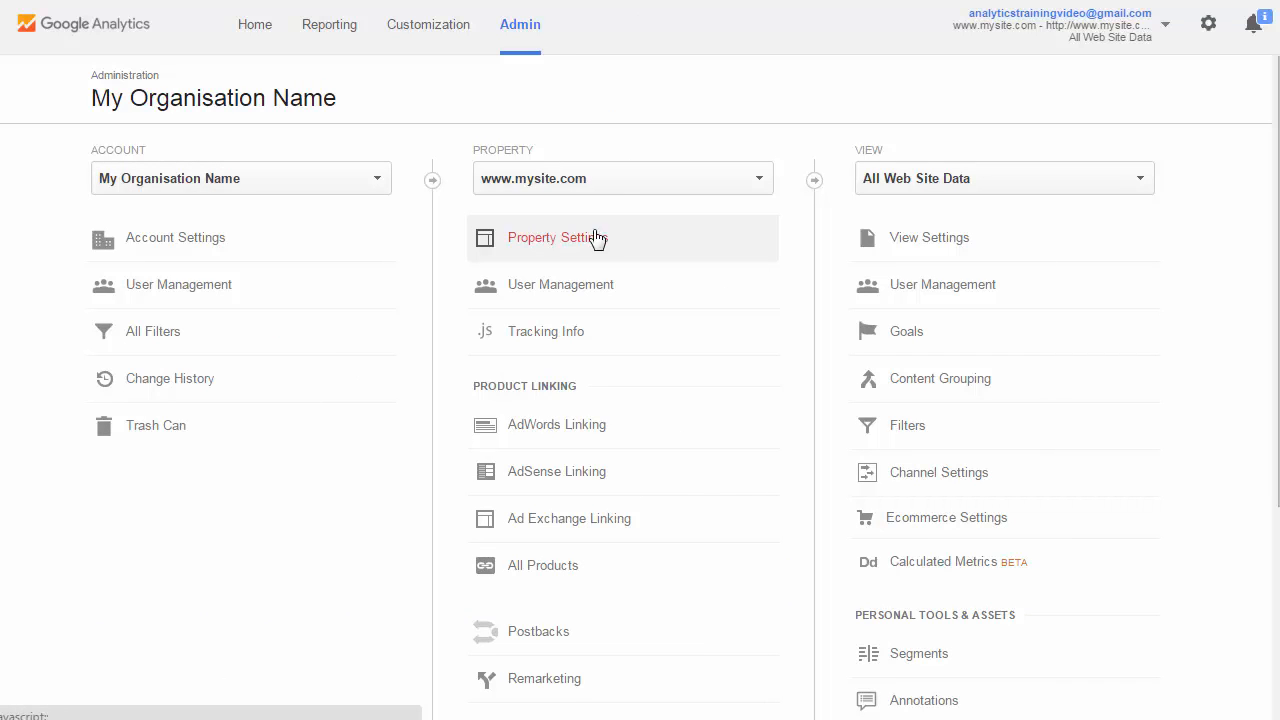
{"action": "left_click", "coordinate": [614, 180]}
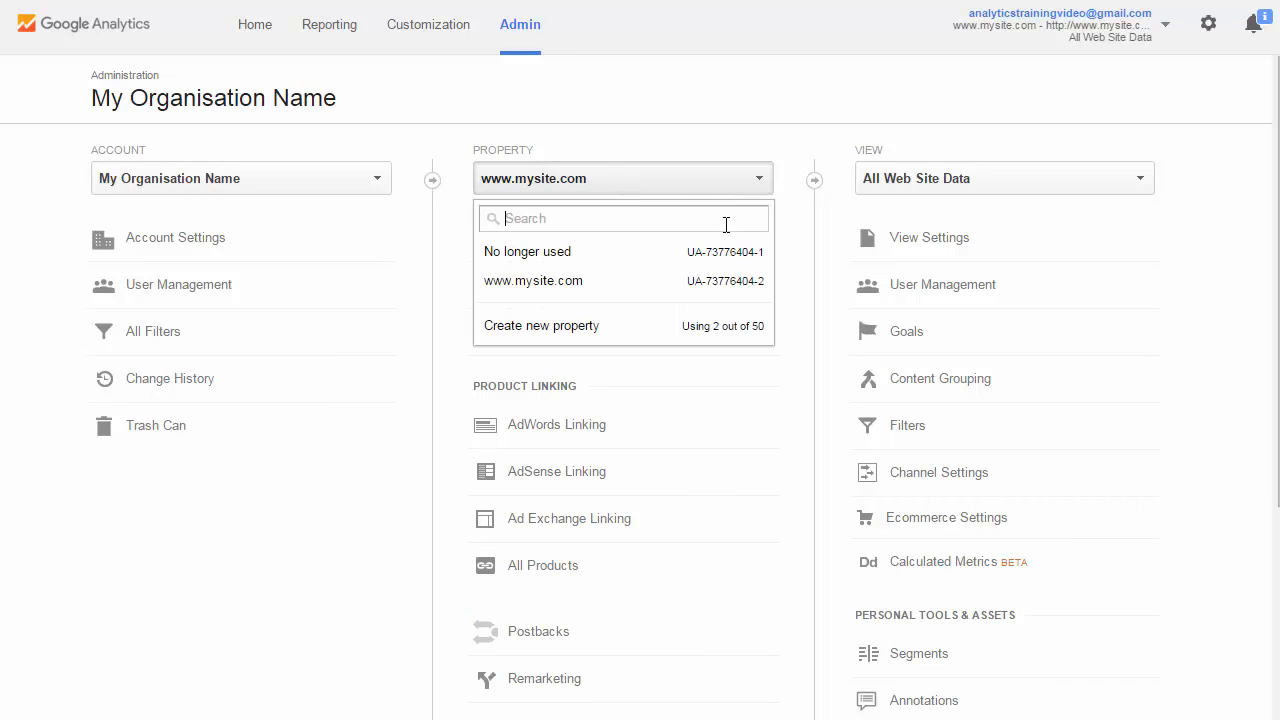
{"action": "left_click", "coordinate": [766, 293]}
{"action": "left_click", "coordinate": [882, 425]}
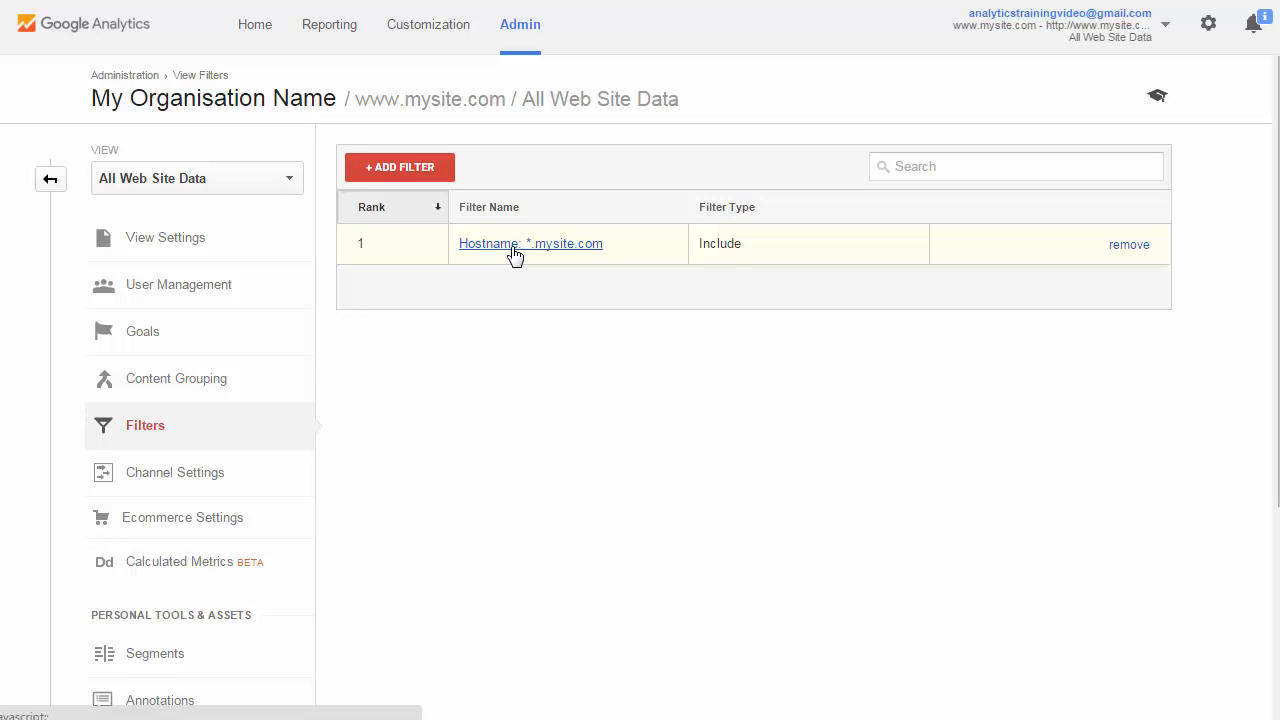
{"action": "left_click", "coordinate": [47, 186]}
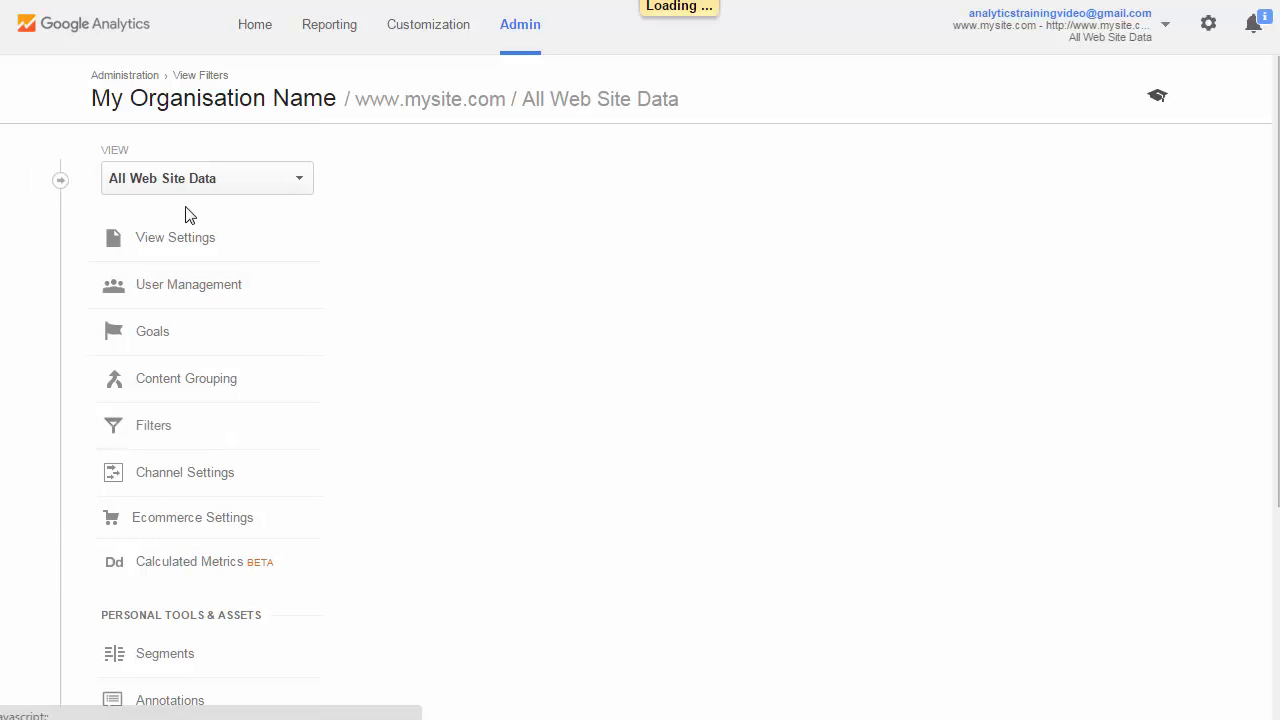
Exclude all hits from known bots and spiders in the All Web Site Data view settings and save them
{"action": "left_click", "coordinate": [880, 252]}
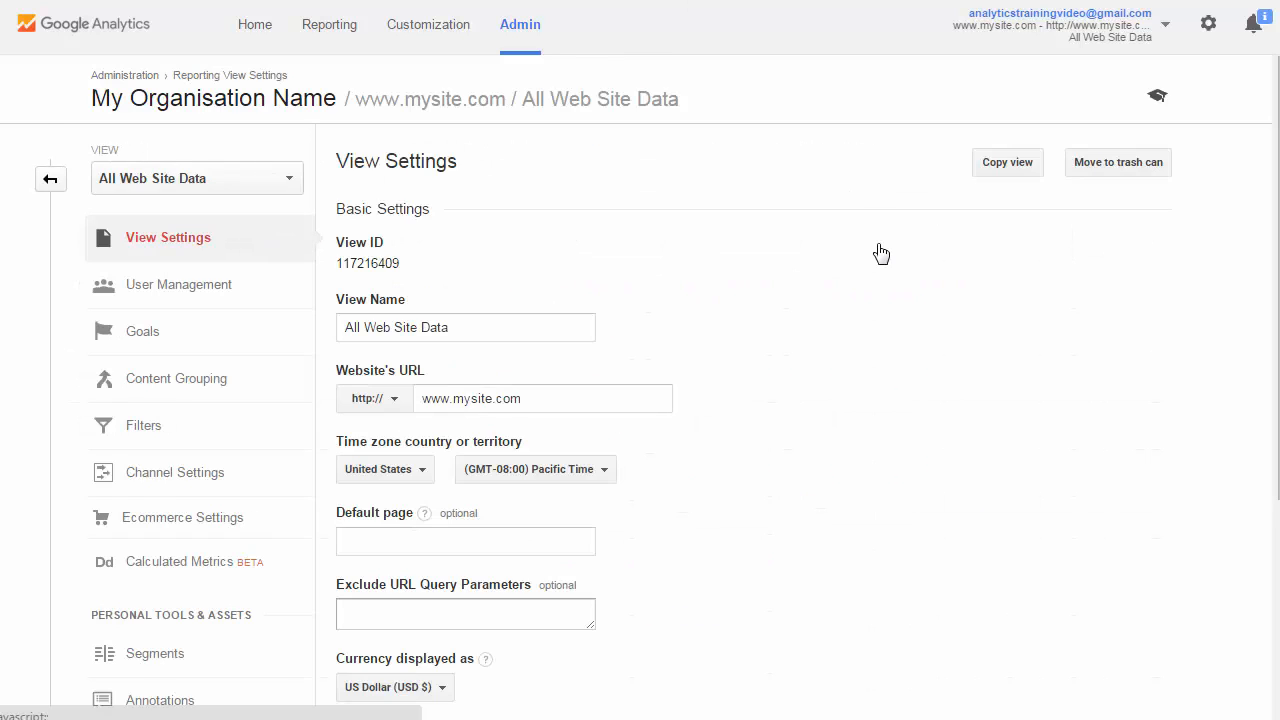
{"action": "scroll", "coordinate": [880, 253], "scroll_direction": "down", "scroll_amount": 3}
{"action": "scroll", "coordinate": [820, 378], "scroll_direction": "up", "scroll_amount": 1}
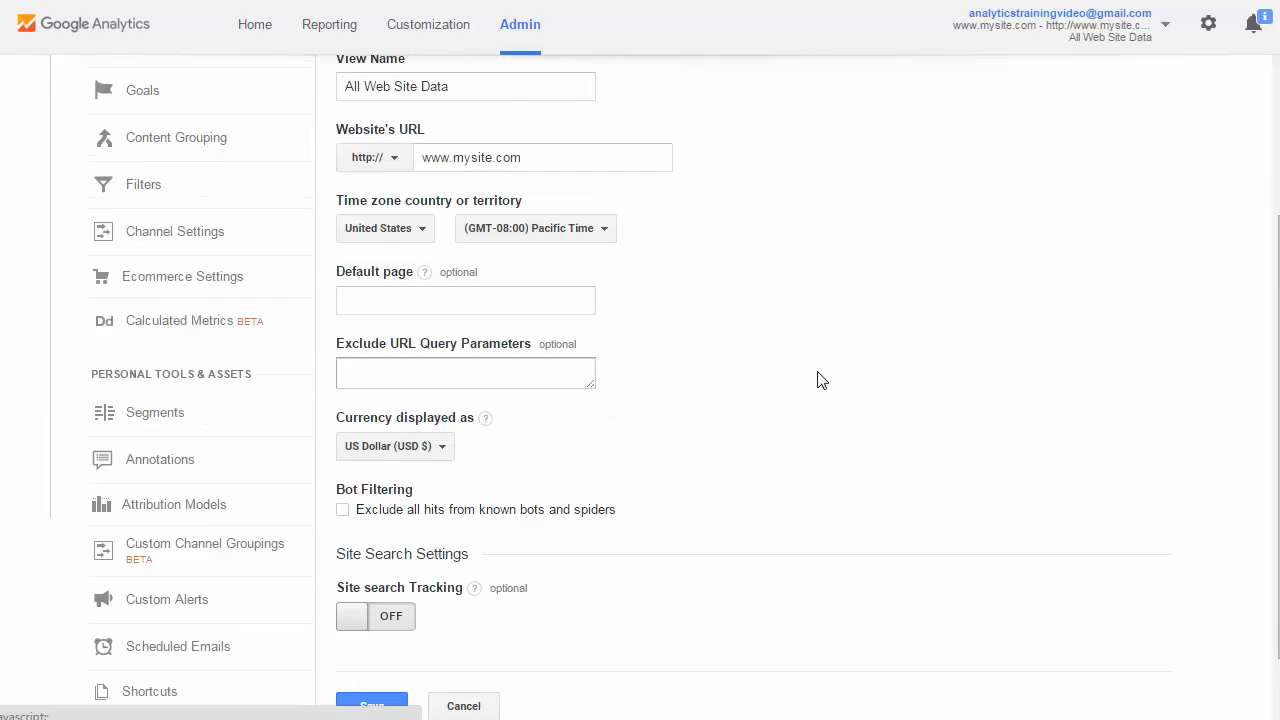
{"action": "scroll", "coordinate": [822, 383], "scroll_direction": "down", "scroll_amount": 1}
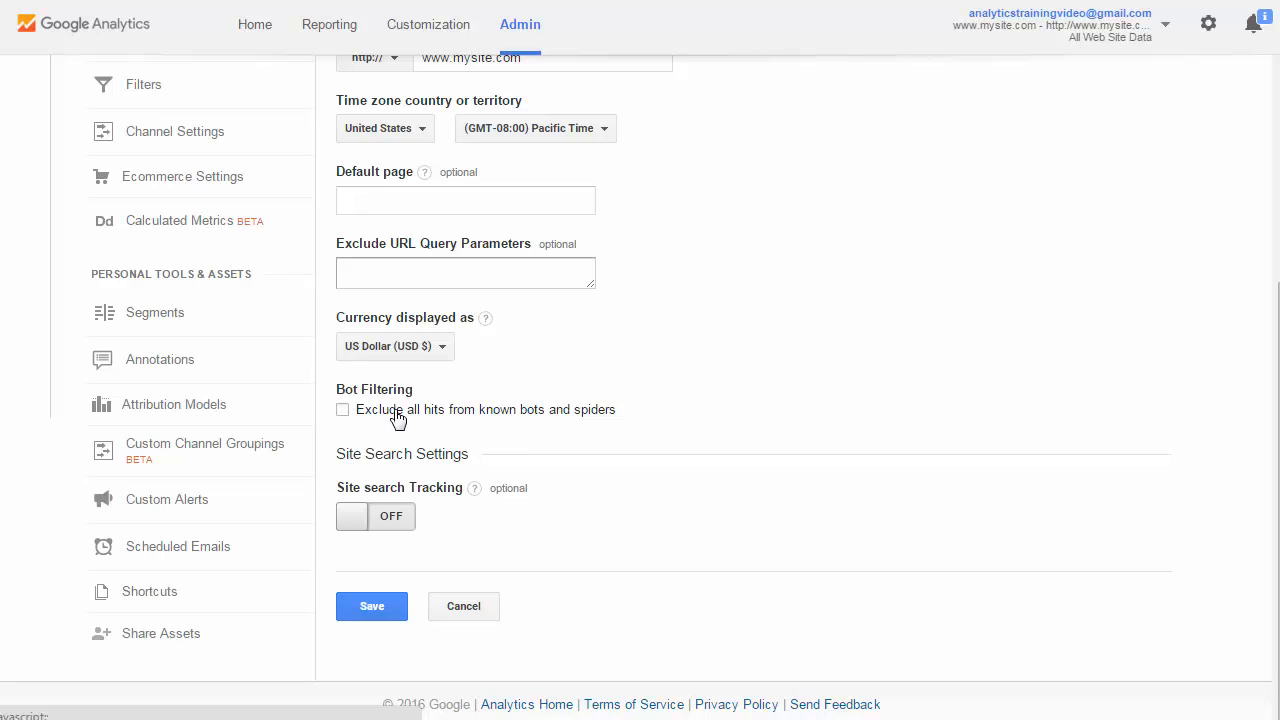
{"action": "left_click", "coordinate": [540, 420]}
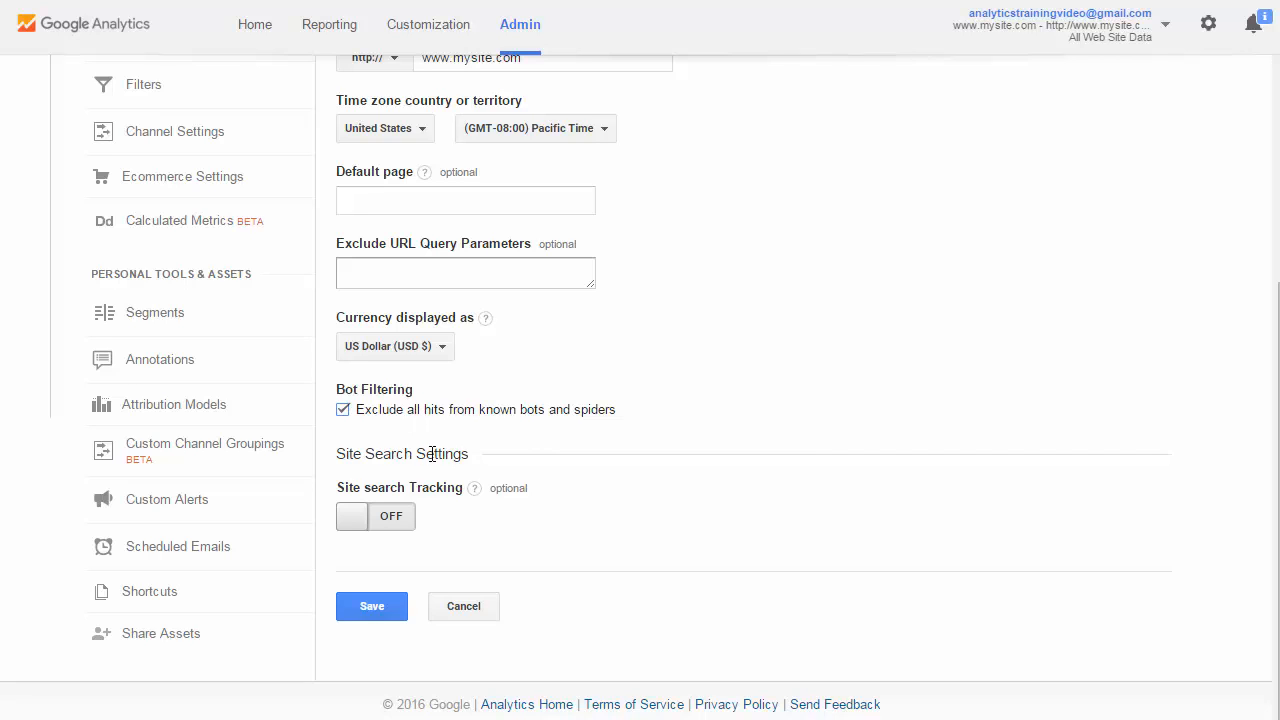
{"action": "left_click", "coordinate": [370, 610]}
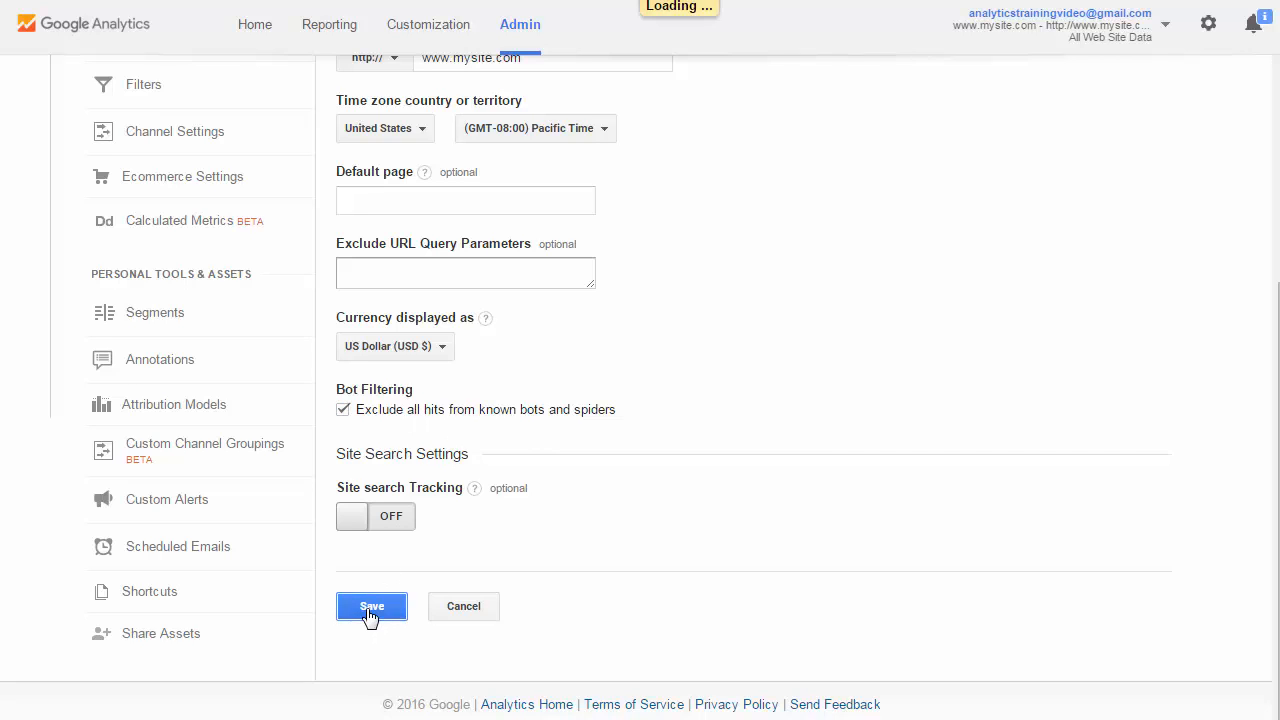